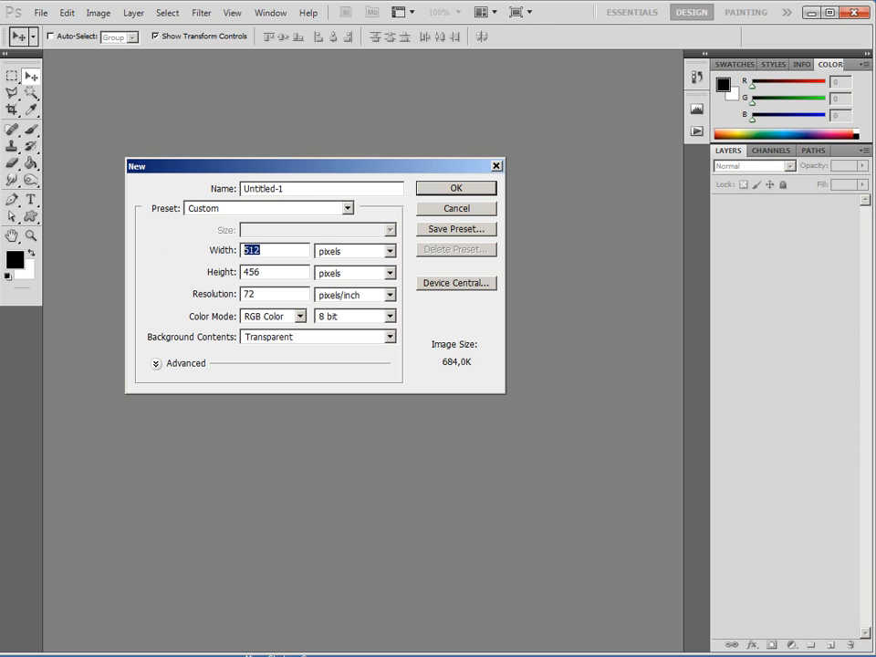
# - Create a new RGB document of 1024 x 1024 pixels at 72 pixels/inch with a transparent background
pyautogui.write('1024')
pyautogui.press('Tab')
pyautogui.press('Tab')
pyautogui.write('1024')
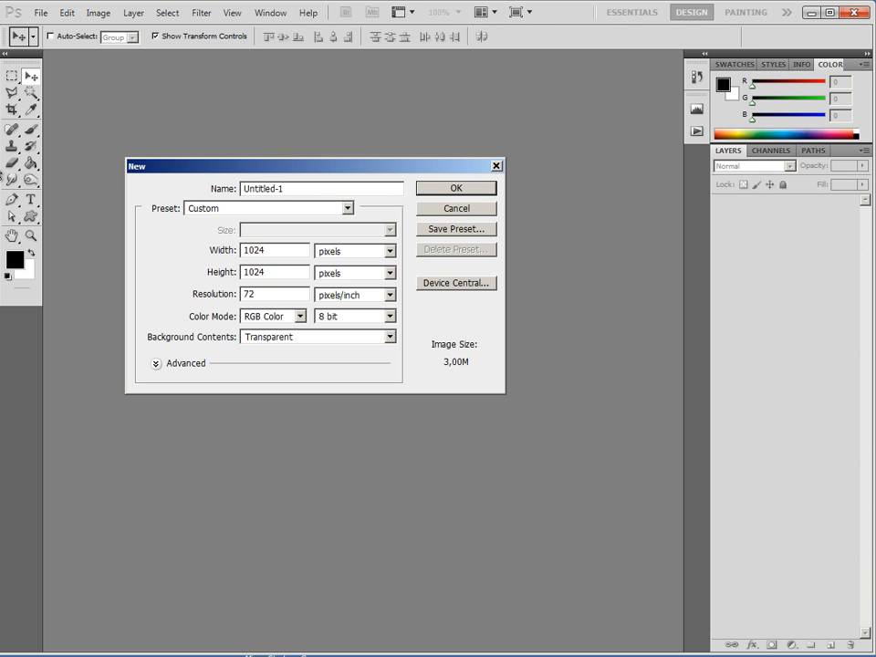
pyautogui.press('Tab')
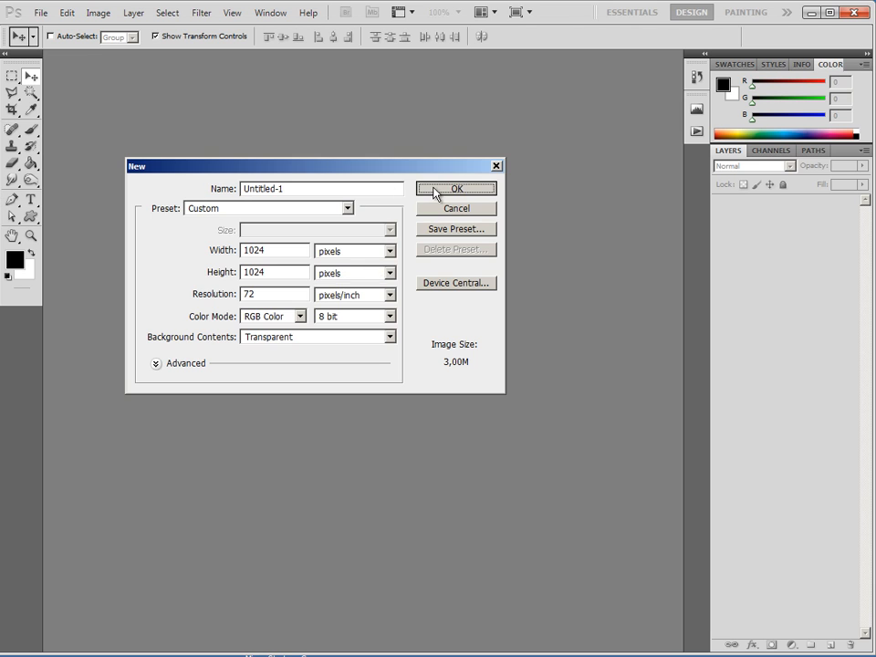
pyautogui.click(435, 189)
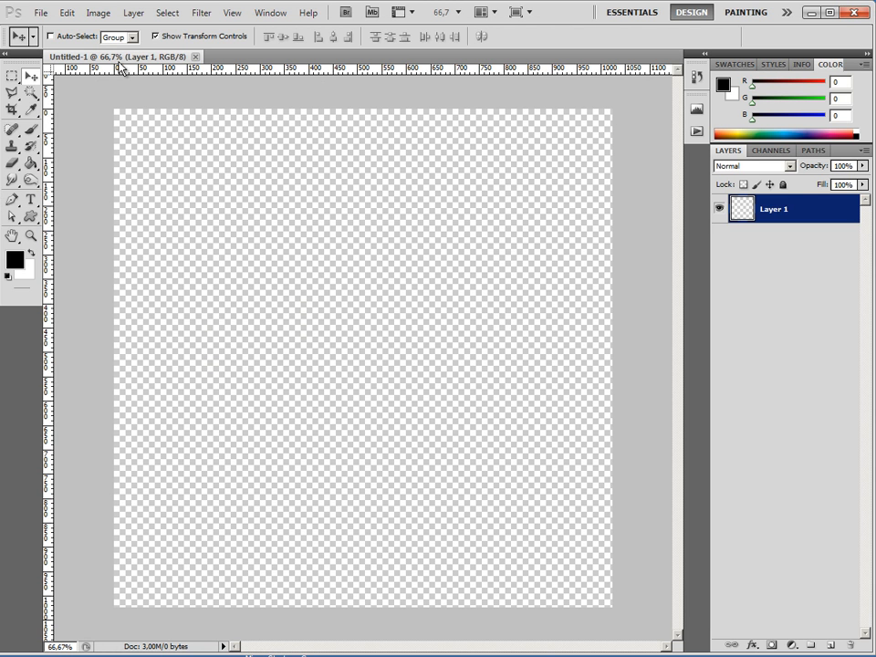
# - Open valentines day.jpg as a separate document beside the floated, shrunken blank document, and minimize the blank one
pyautogui.moveTo(118, 58); pyautogui.dragTo(125, 115)
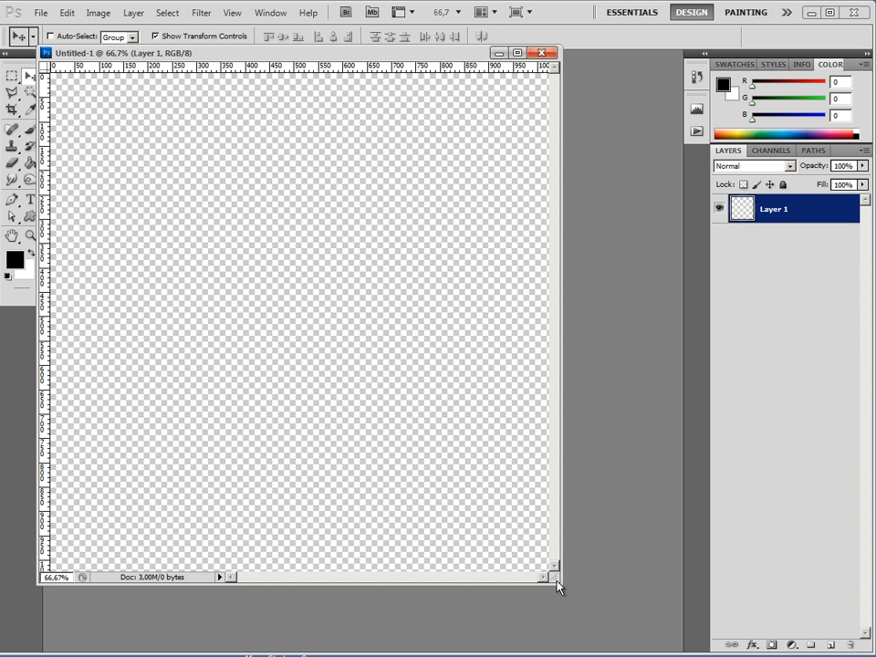
pyautogui.moveTo(556, 584); pyautogui.dragTo(438, 356)
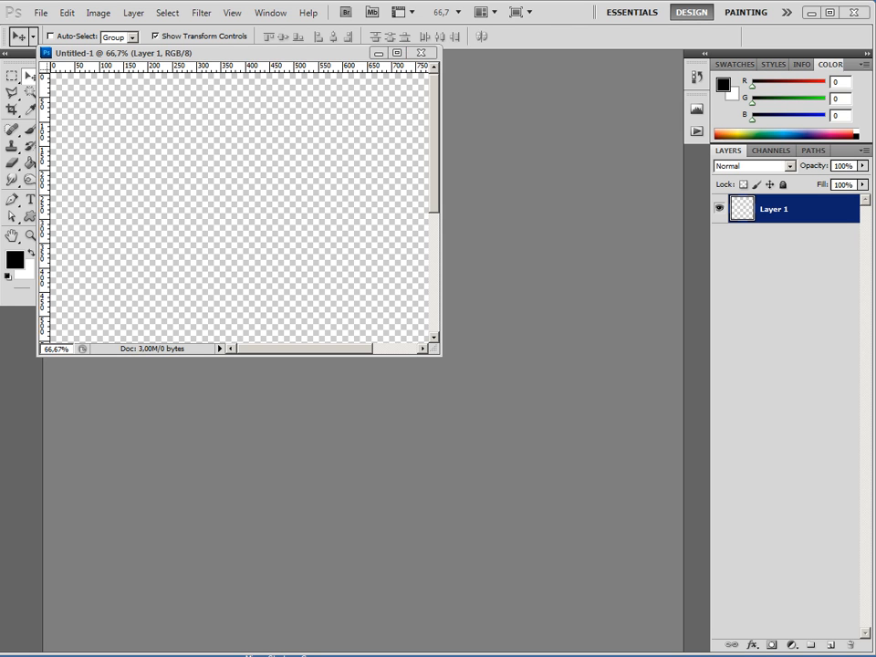
pyautogui.moveTo(625, 467); pyautogui.dragTo(510, 539)
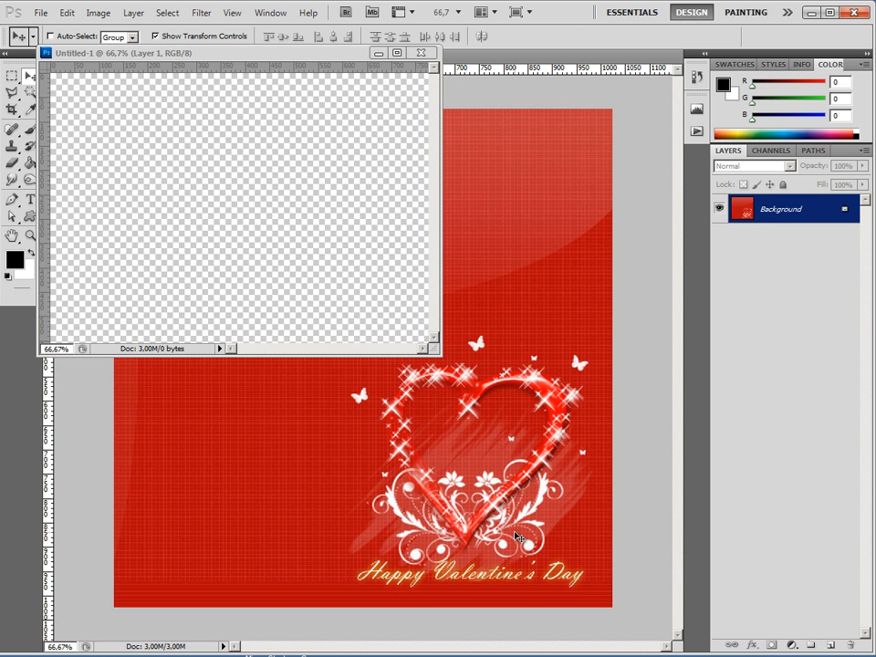
pyautogui.click(378, 53)
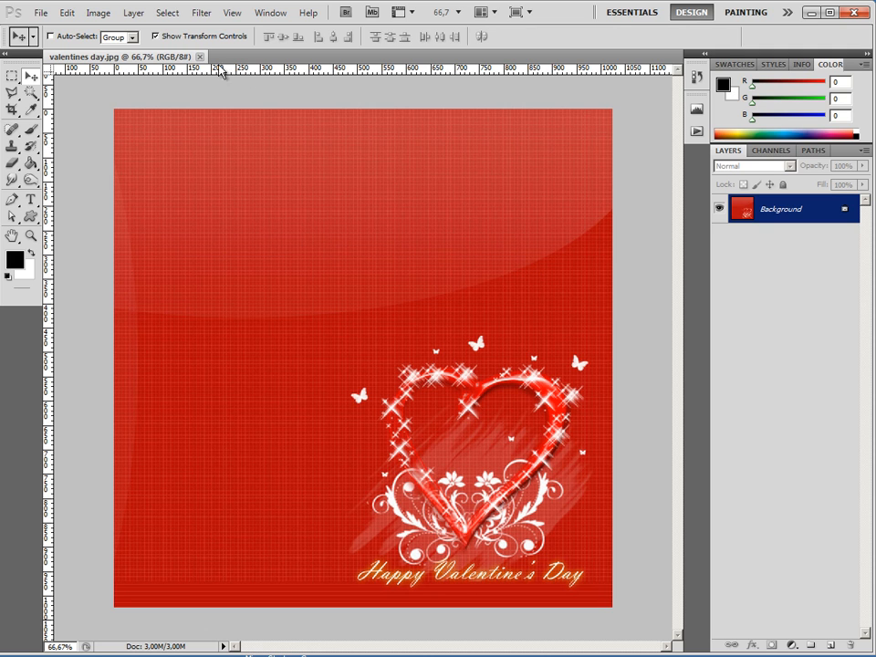
# - Convert the valentine image to grayscale tones with a Black & White adjustment using the Maximum White preset
pyautogui.click(104, 18)
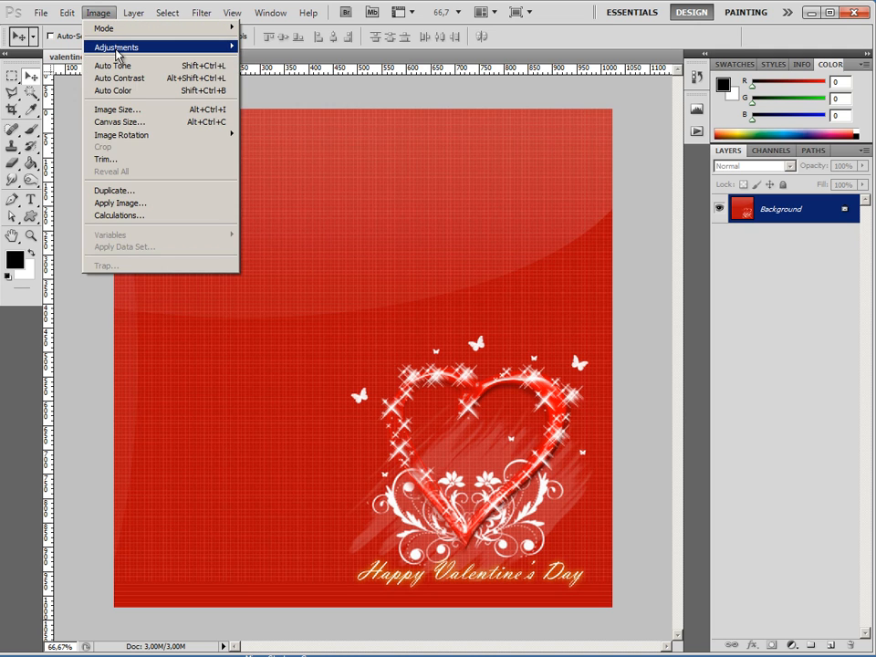
pyautogui.moveTo(121, 55)
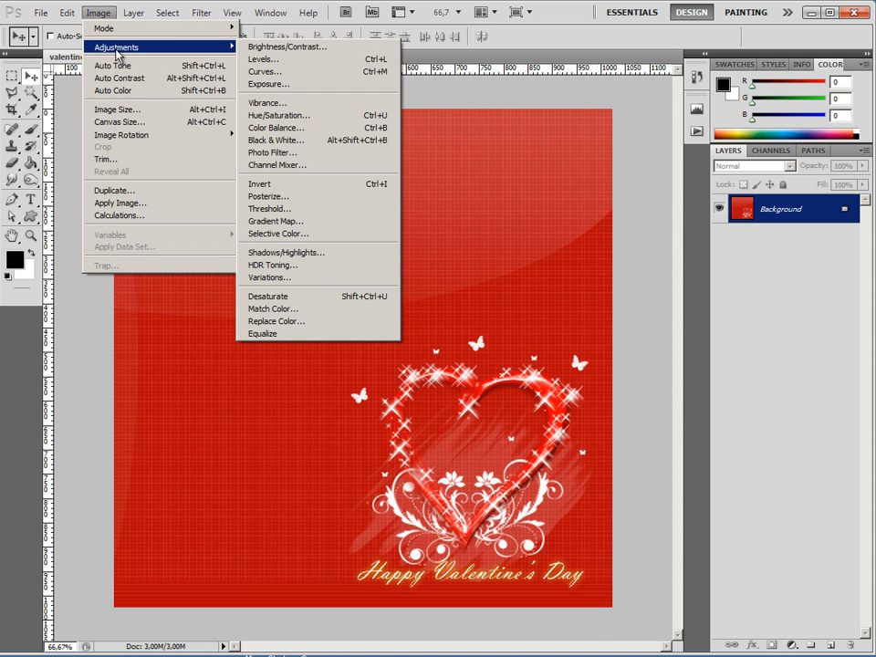
pyautogui.click(308, 141)
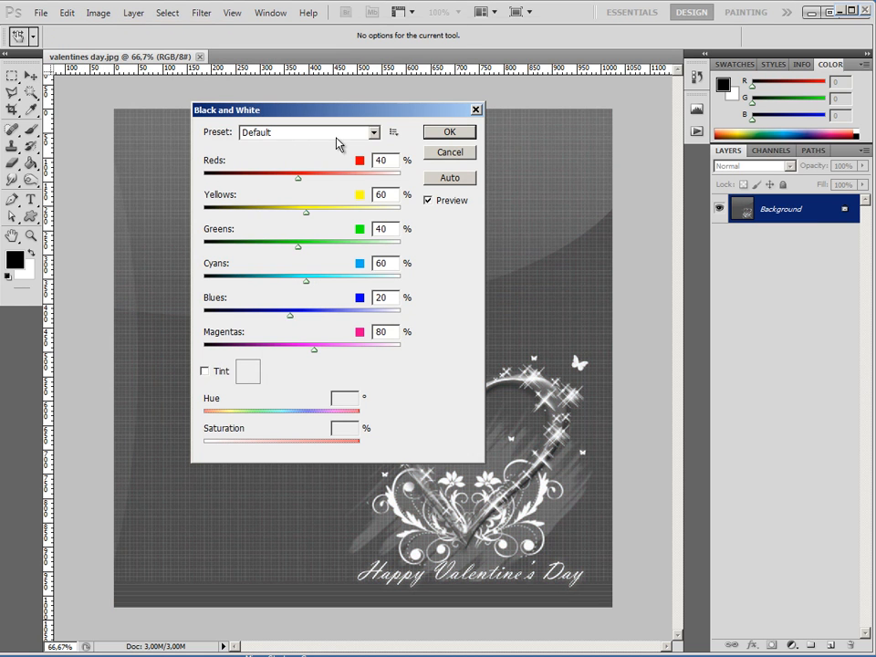
pyautogui.click(365, 133)
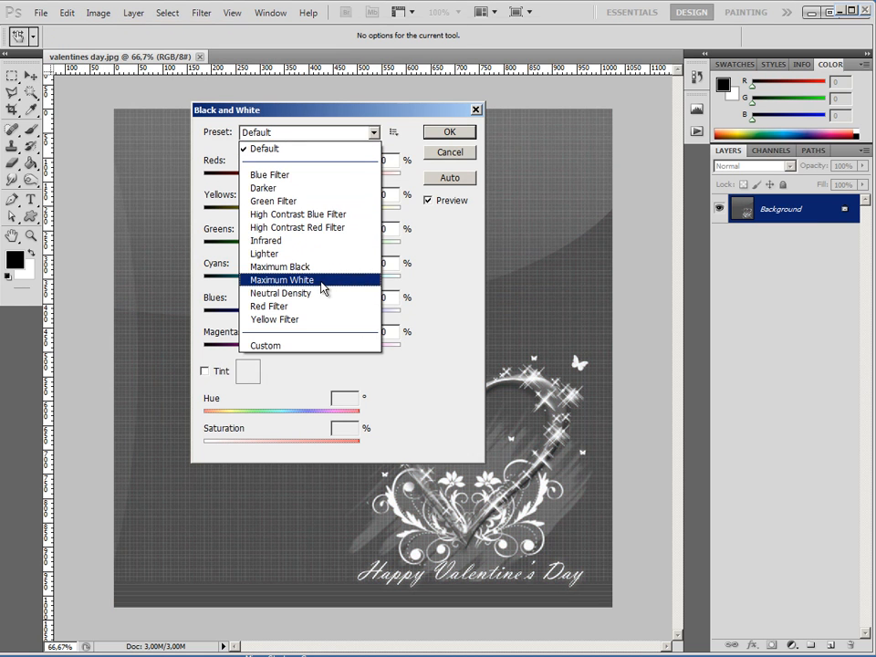
pyautogui.click(321, 281)
pyautogui.click(450, 133)
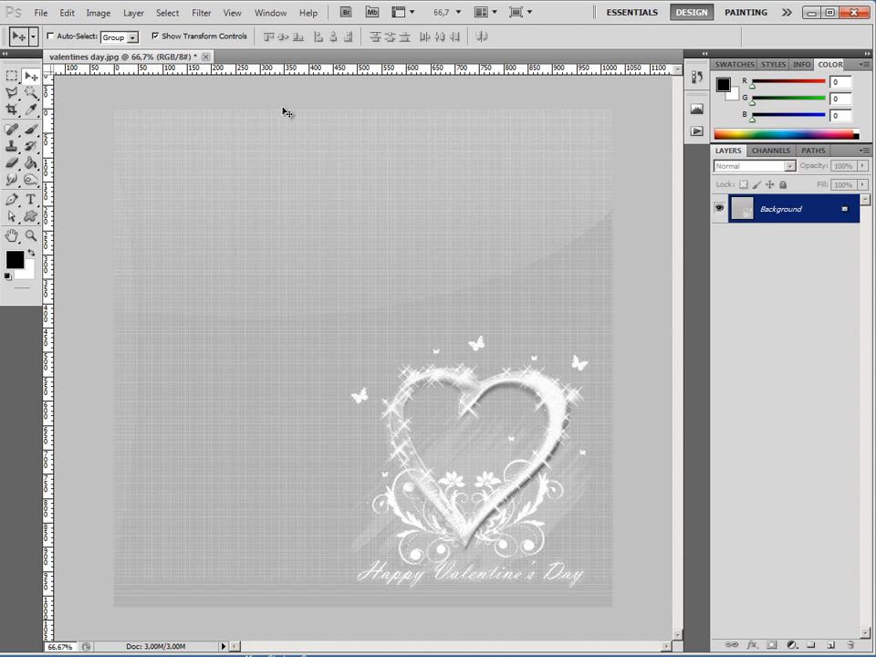
# - Apply the Plastic Wrap filter to the image with Highlight Strength 15, Detail 8 and Smoothness 7
pyautogui.click(201, 13)
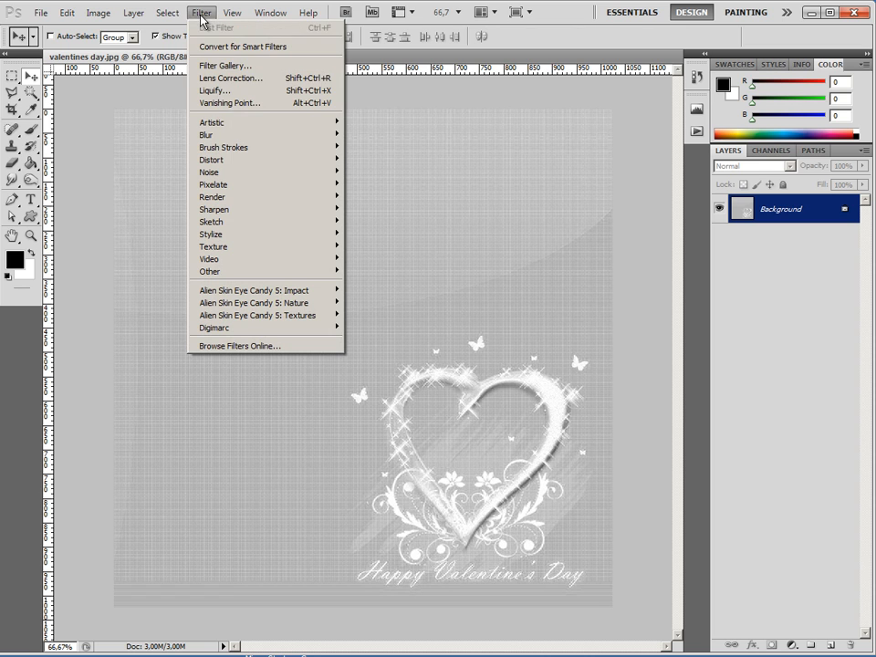
pyautogui.moveTo(215, 128)
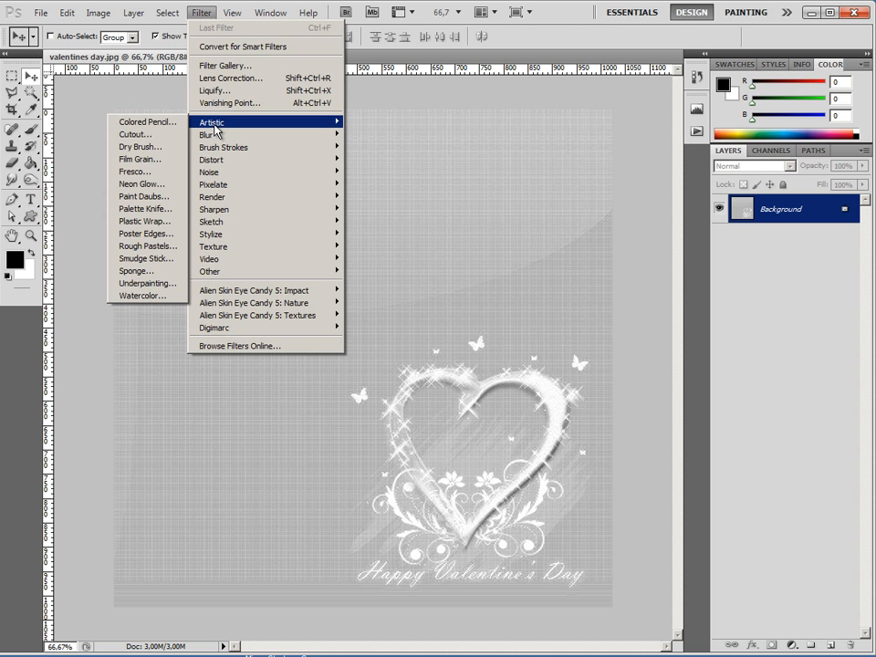
pyautogui.click(169, 221)
pyautogui.moveTo(401, 15); pyautogui.dragTo(405, 16)
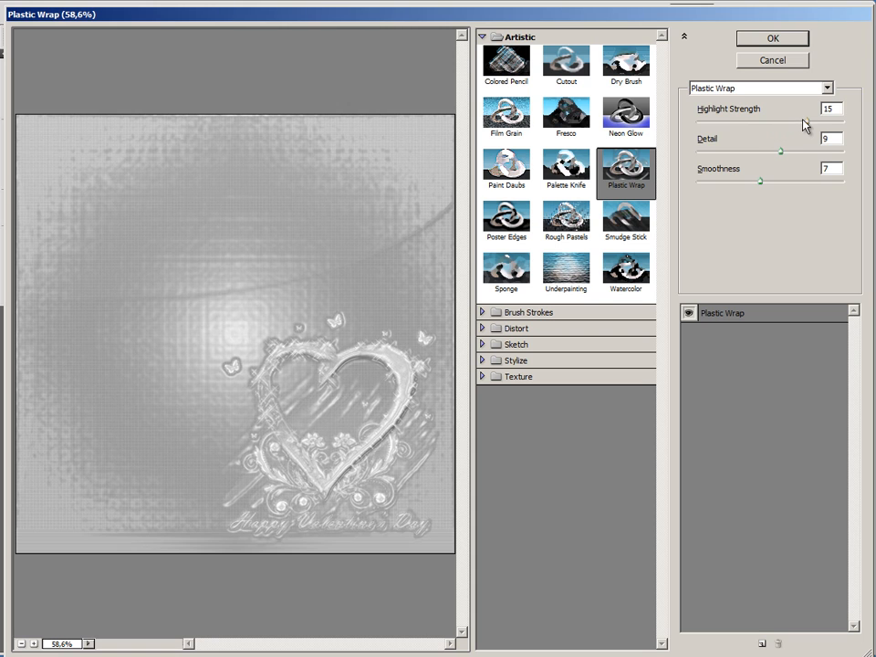
pyautogui.moveTo(806, 125); pyautogui.dragTo(717, 127)
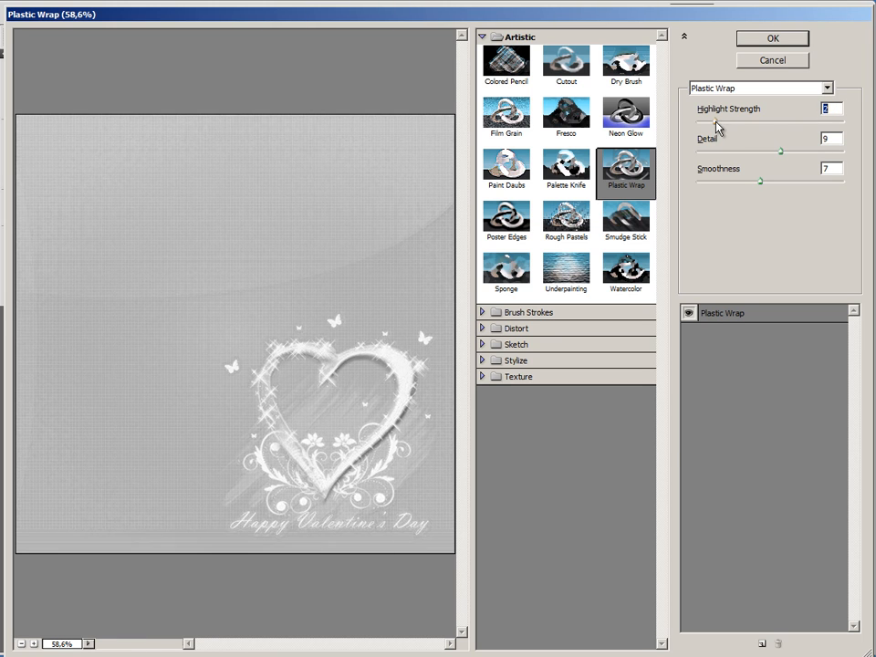
pyautogui.moveTo(715, 125); pyautogui.dragTo(805, 123)
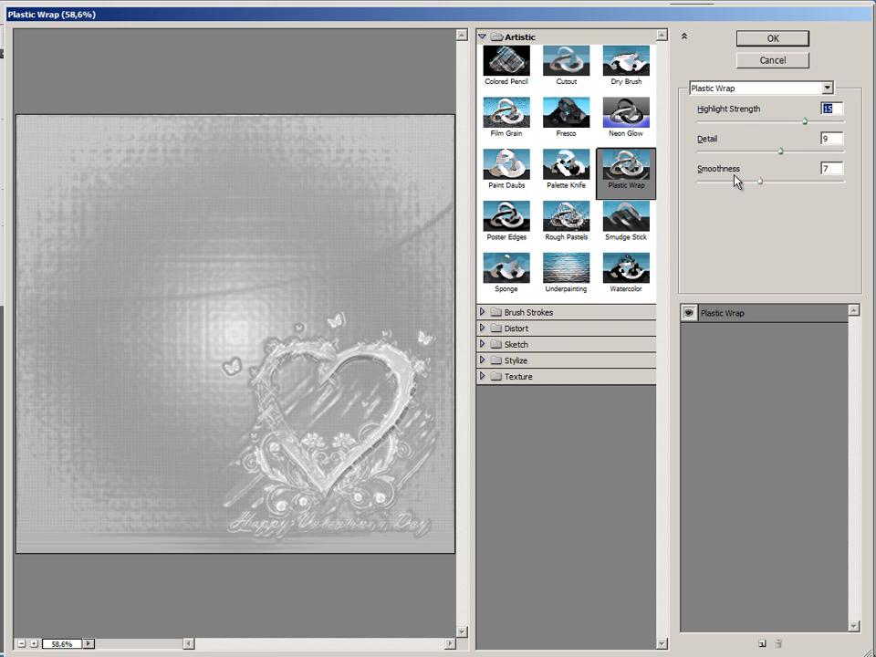
pyautogui.moveTo(780, 153); pyautogui.dragTo(764, 189)
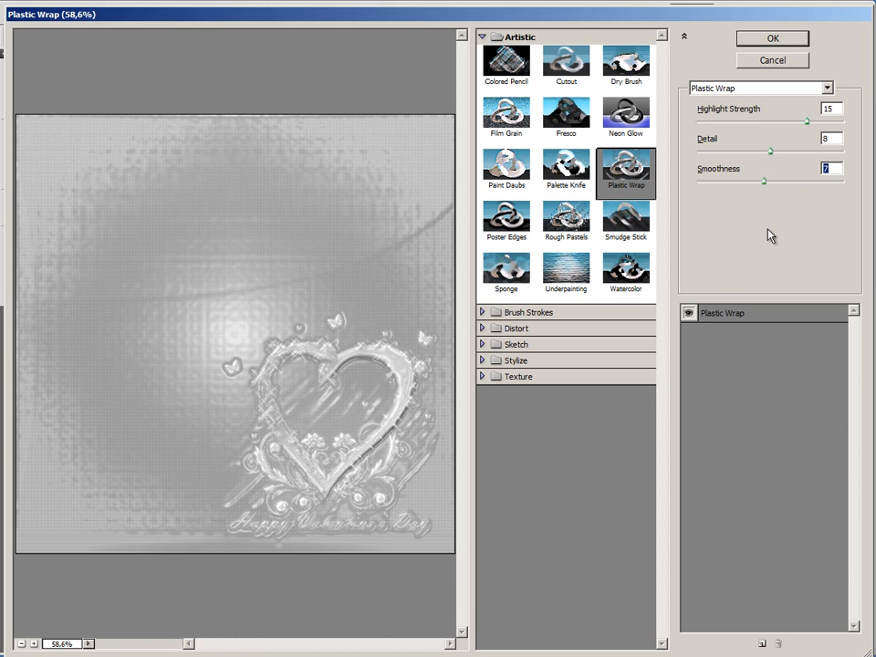
pyautogui.click(790, 48)
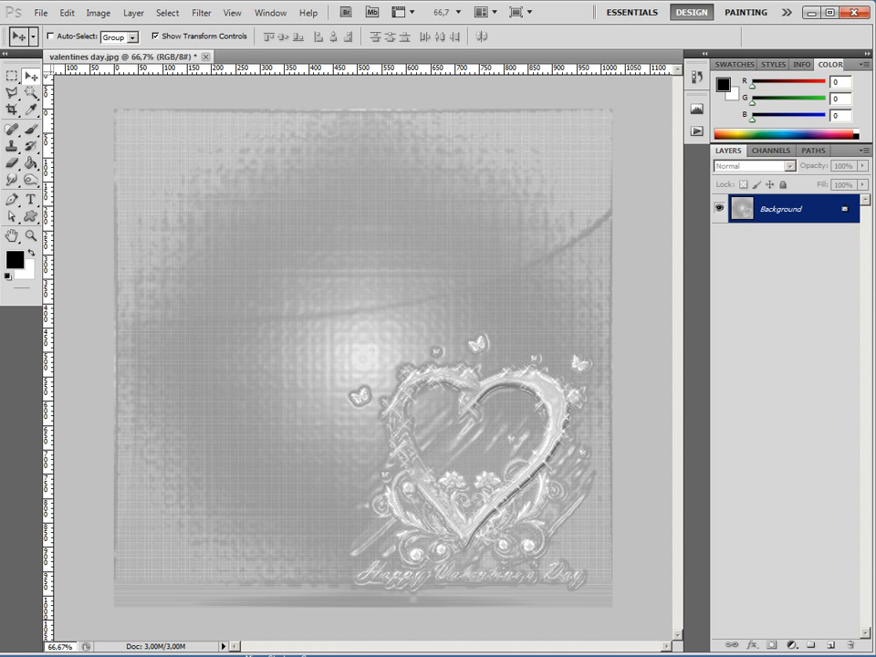
# - Restore the blank 1024-pixel document and copy the filtered valentine image into it as a new layer
pyautogui.hotkey('ctrl', 'n')
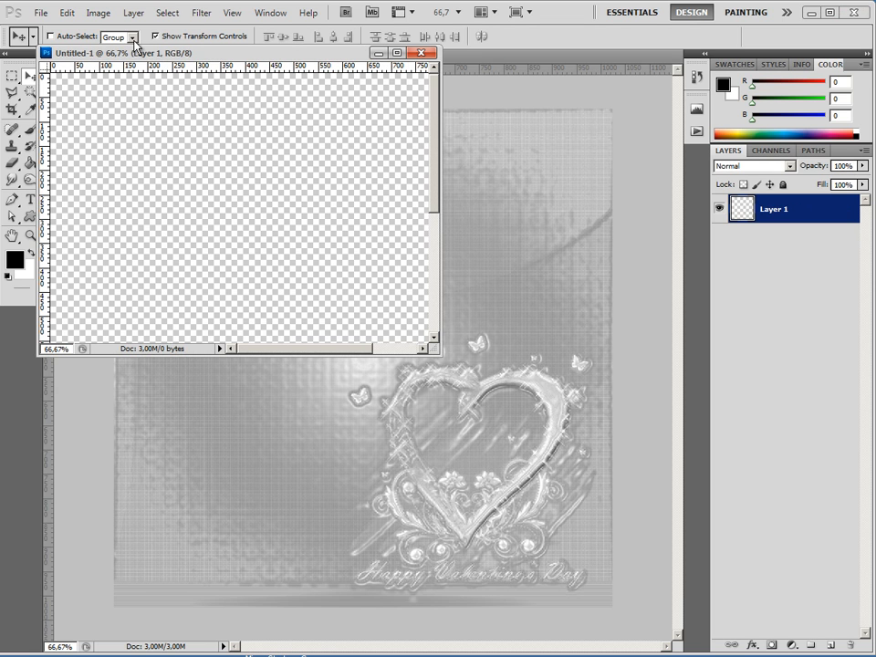
pyautogui.click(590, 300)
pyautogui.moveTo(727, 215); pyautogui.dragTo(271, 260)
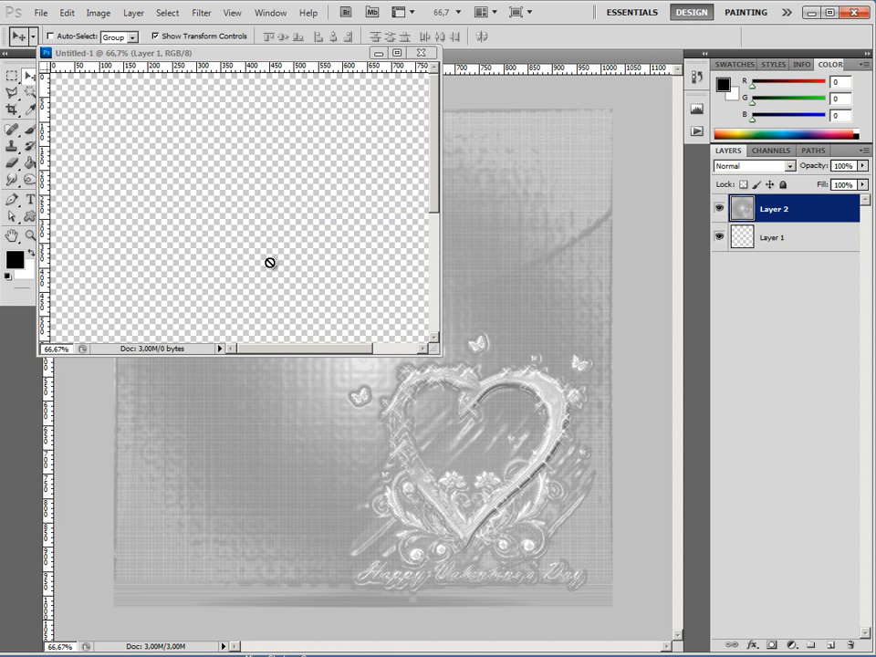
pyautogui.click(558, 56)
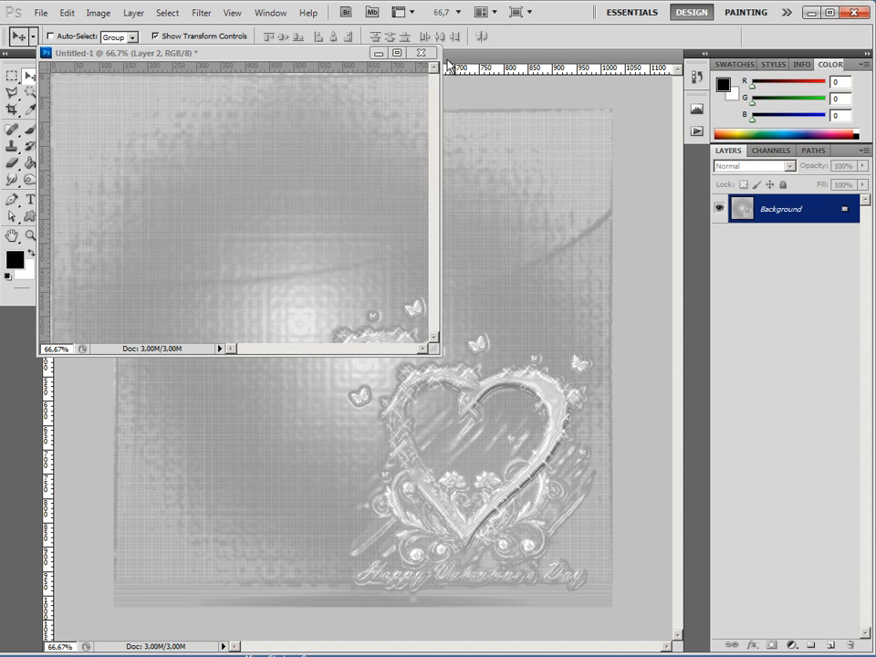
# - Close valentines day.jpg without saving and enlarge the Untitled-1 window to show its whole canvas
pyautogui.moveTo(317, 56); pyautogui.dragTo(350, 186)
pyautogui.click(206, 56)
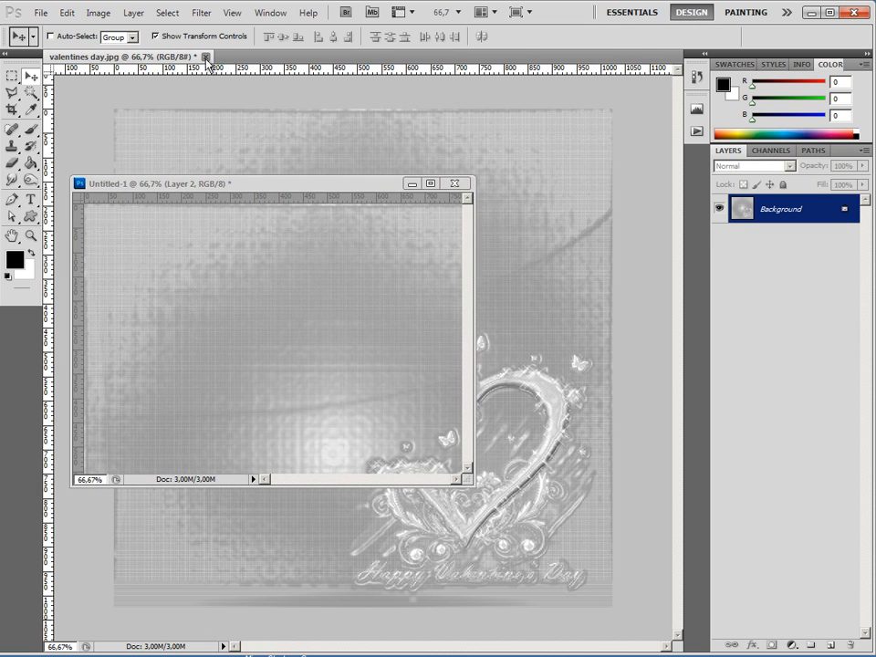
pyautogui.click(437, 257)
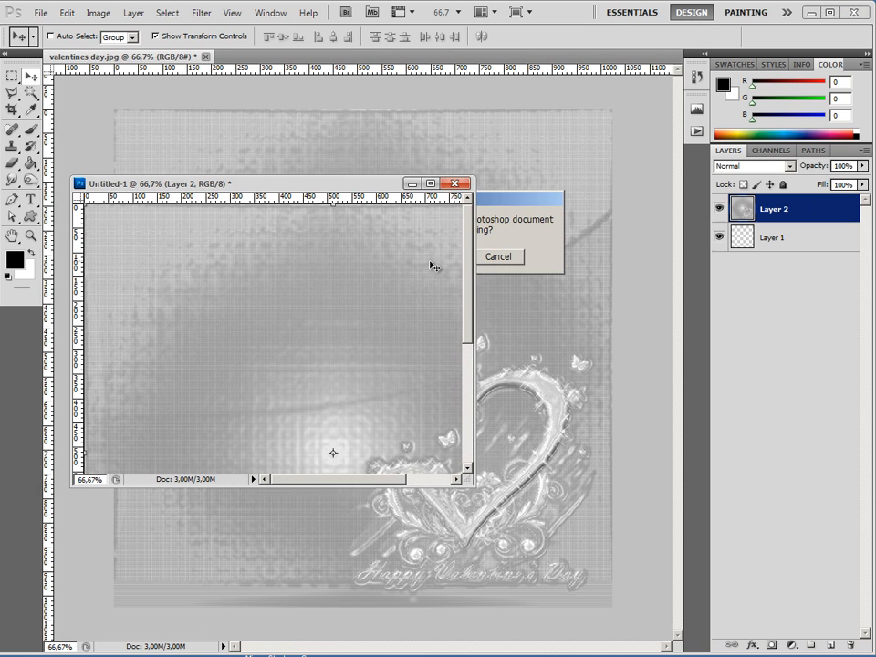
pyautogui.moveTo(341, 185); pyautogui.dragTo(317, 61)
pyautogui.moveTo(446, 361); pyautogui.dragTo(659, 637)
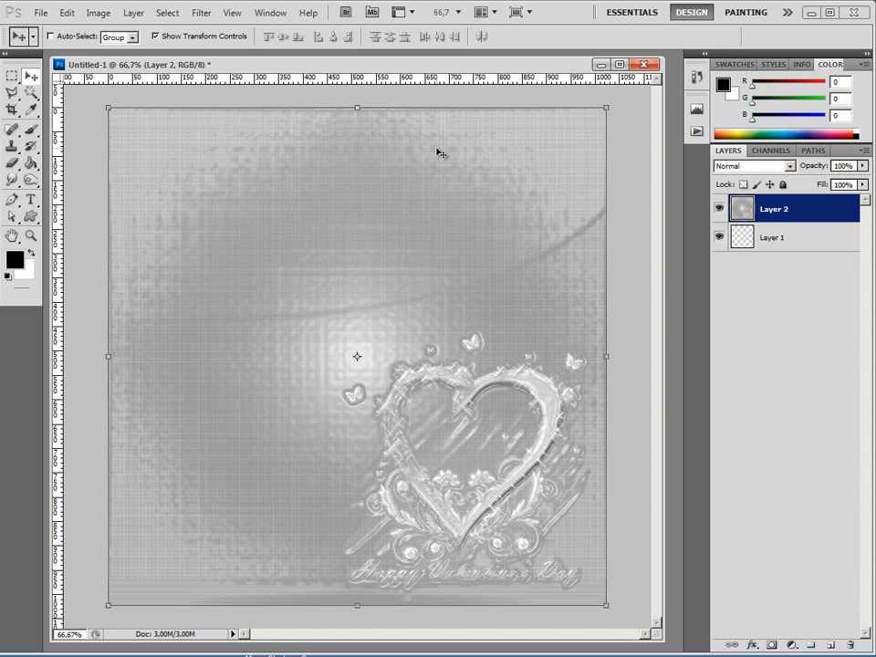
# - Hide Layer 2 and fill Layer 1 with a light gray swatch using the Paint Bucket
pyautogui.click(719, 208)
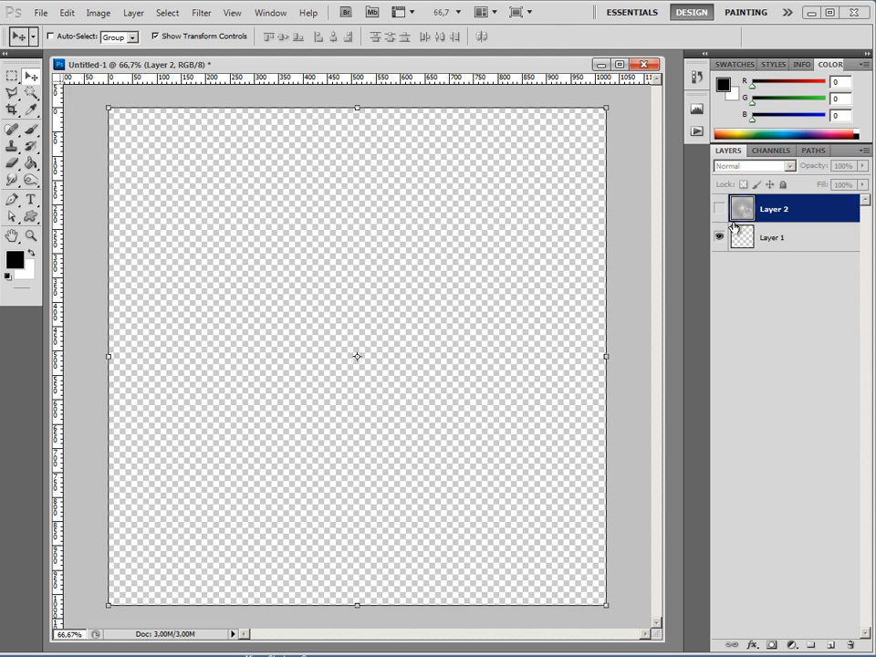
pyautogui.click(749, 239)
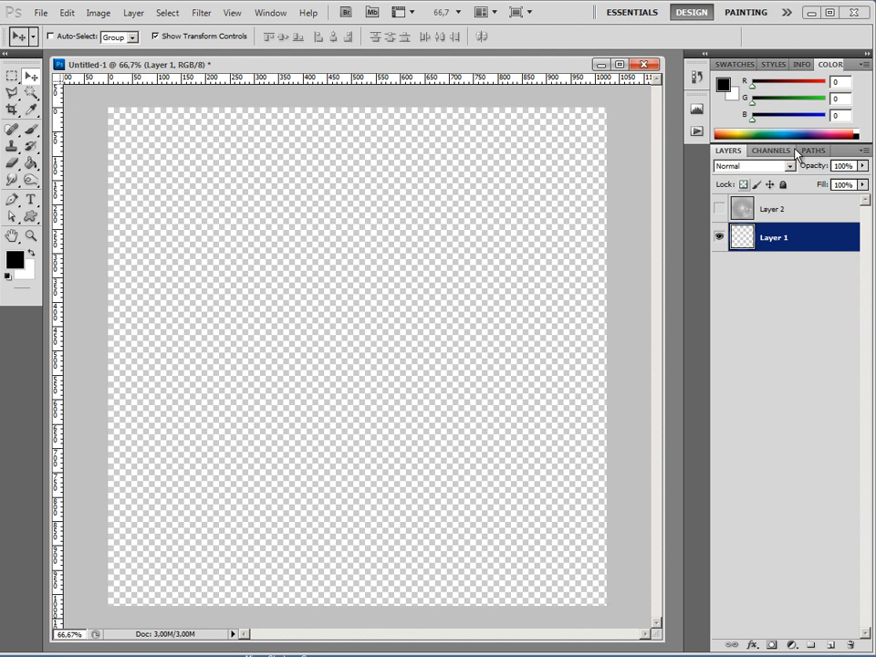
pyautogui.click(735, 64)
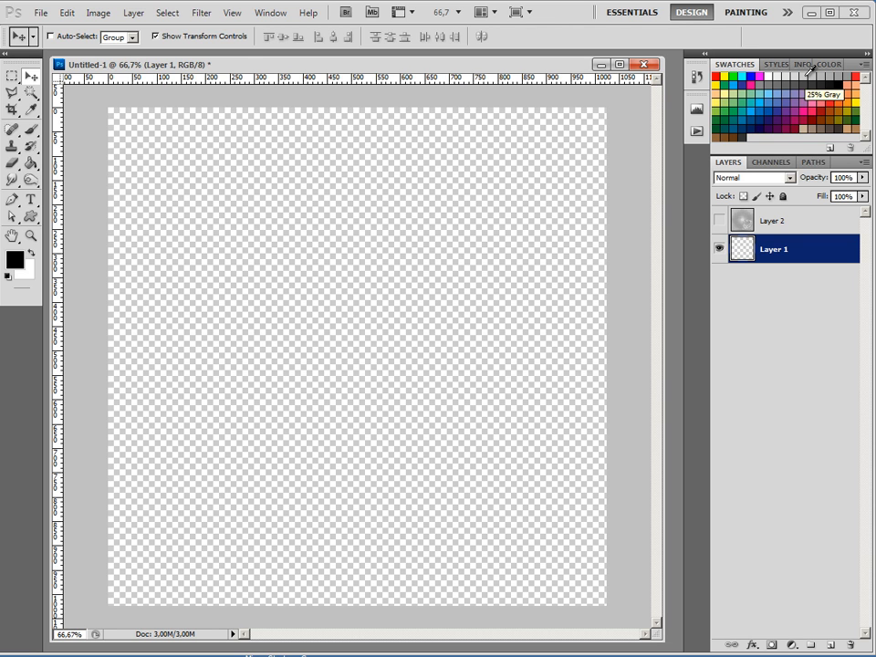
pyautogui.click(808, 73)
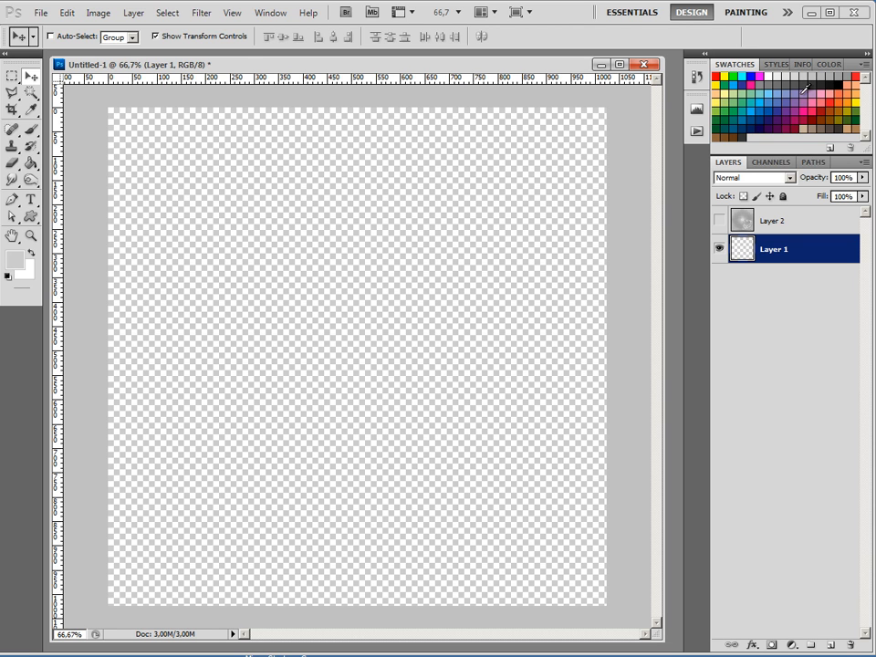
pyautogui.click(31, 164)
pyautogui.click(227, 176)
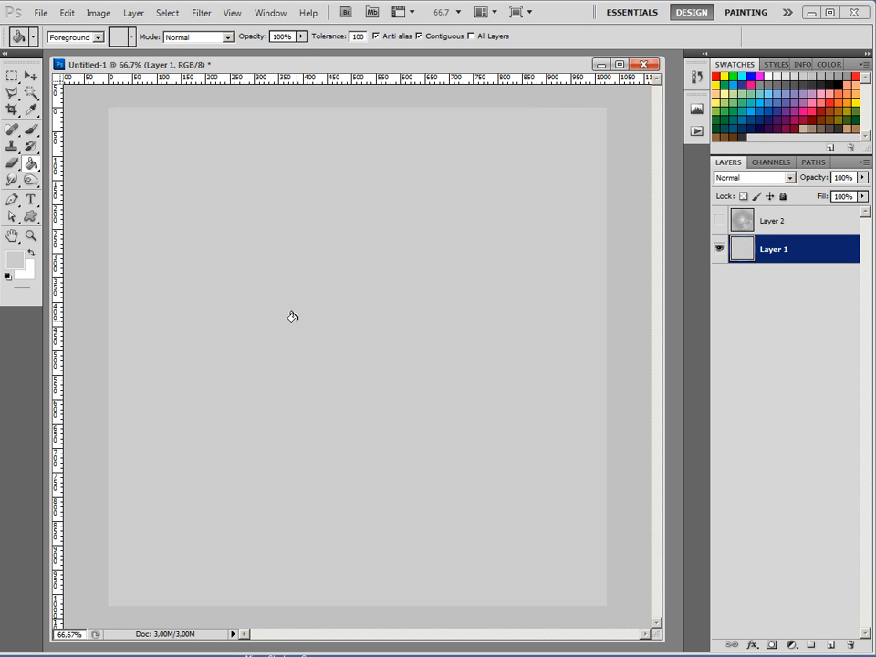
# - Show Layer 2 again and set its blend mode to Exclusion
pyautogui.click(738, 221)
pyautogui.click(720, 221)
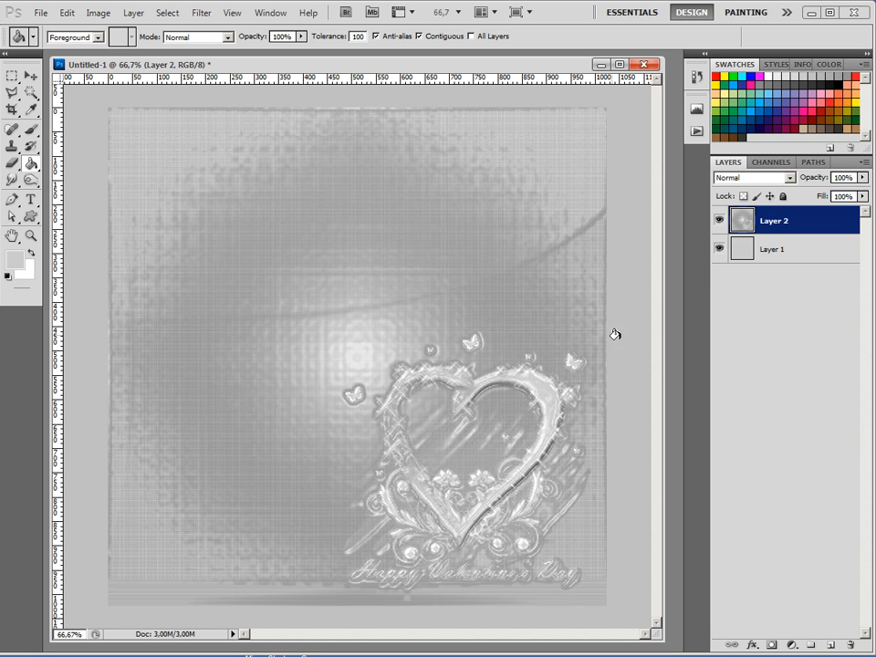
pyautogui.click(31, 76)
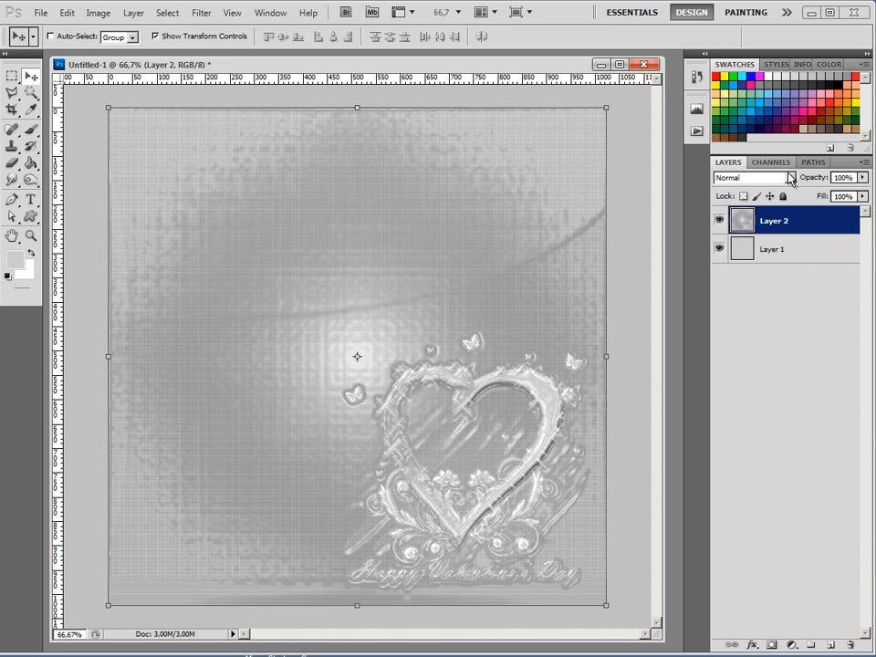
pyautogui.click(789, 178)
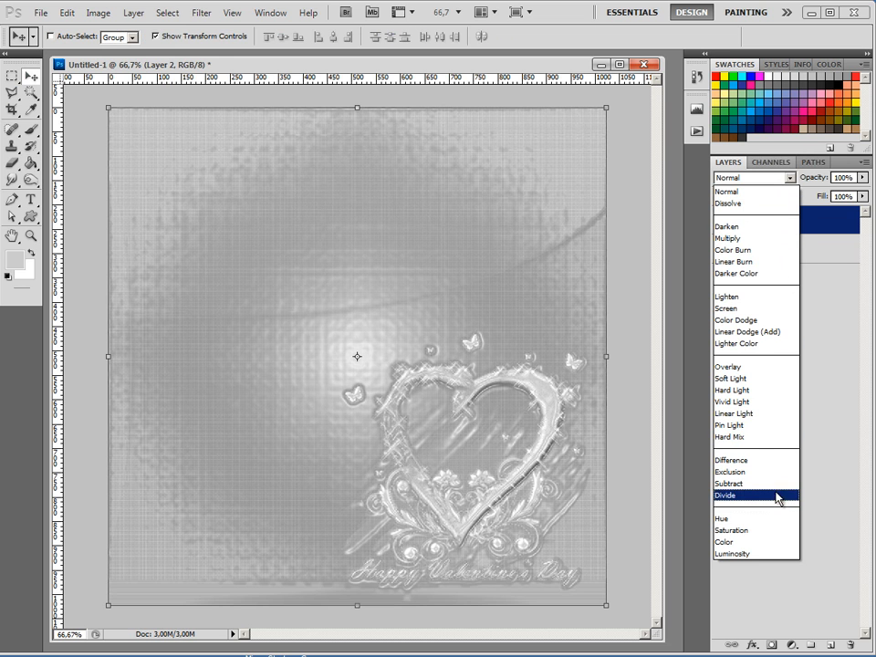
pyautogui.click(757, 472)
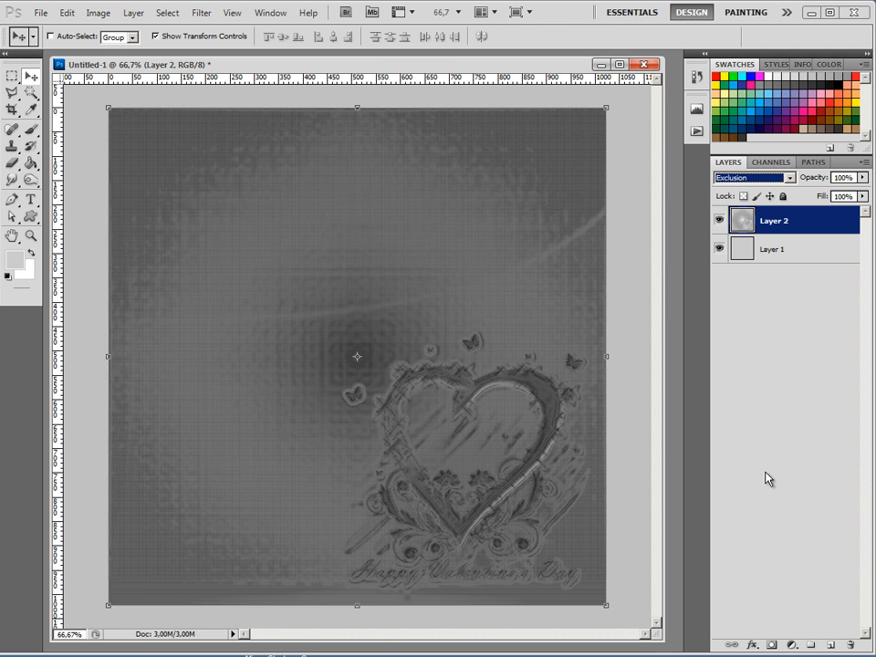
# - Set Layer 2's opacity to 60% and make Layer 1 the active layer
pyautogui.click(841, 177)
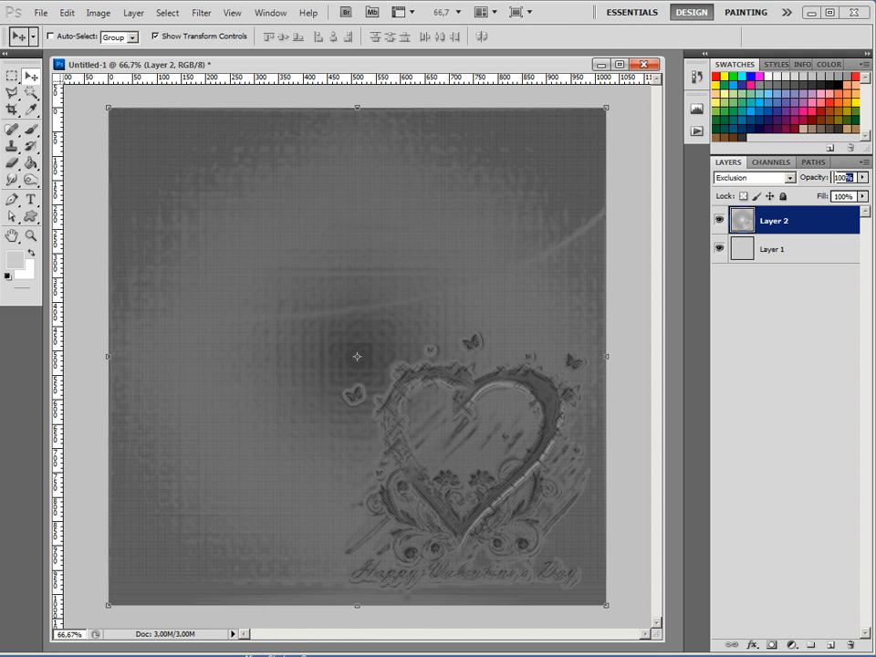
pyautogui.write('60')
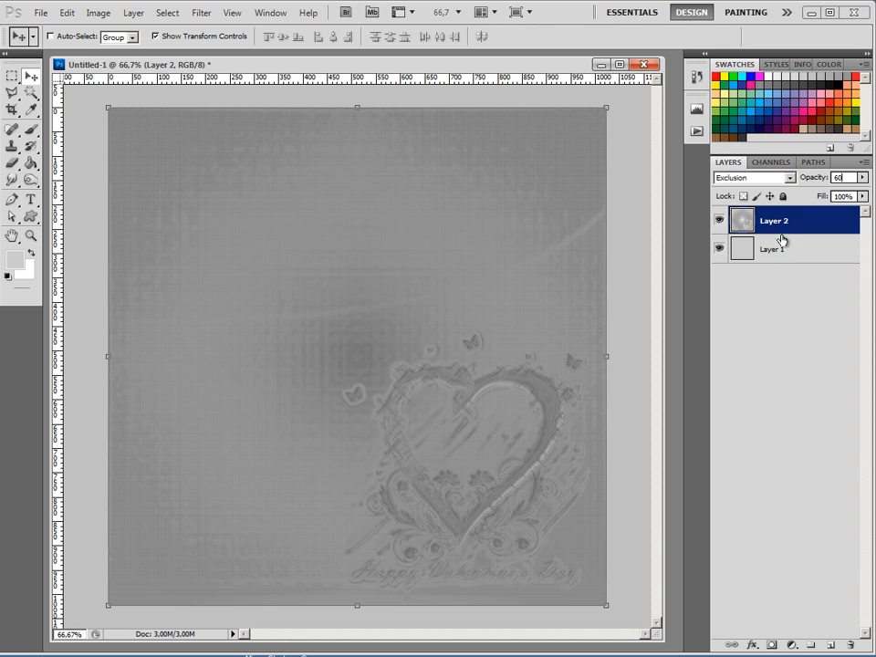
pyautogui.click(796, 260)
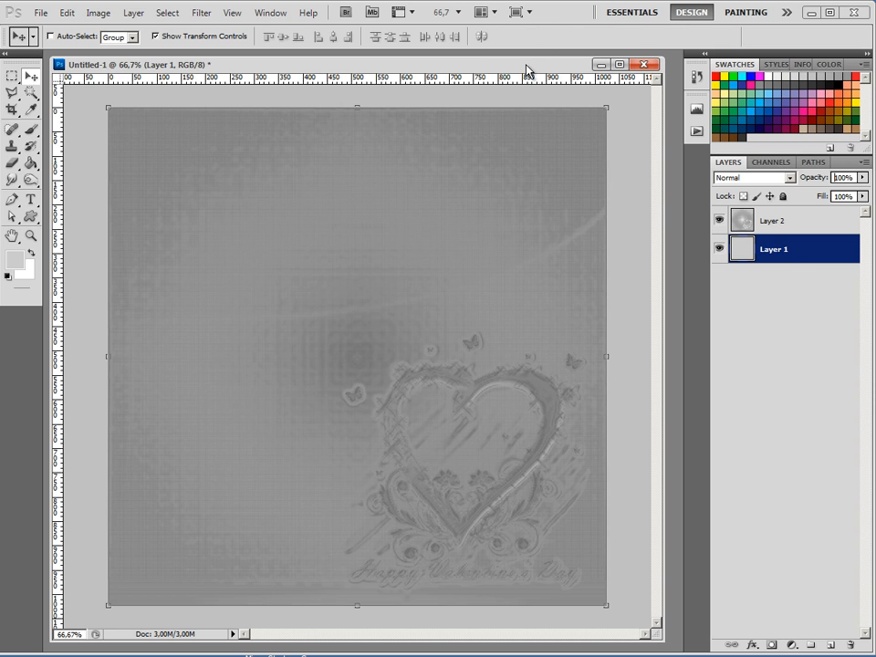
# - Move the Untitled-1 window down, copy the figure from Snapshot_004.png into it as a new layer, and close that snapshot
pyautogui.moveTo(526, 65); pyautogui.dragTo(530, 504)
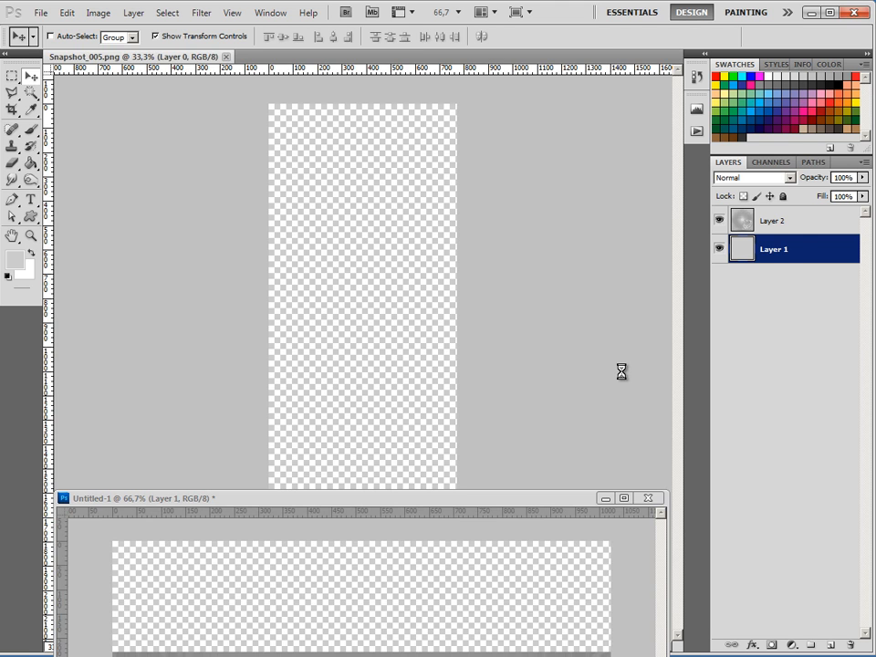
pyautogui.click(486, 57)
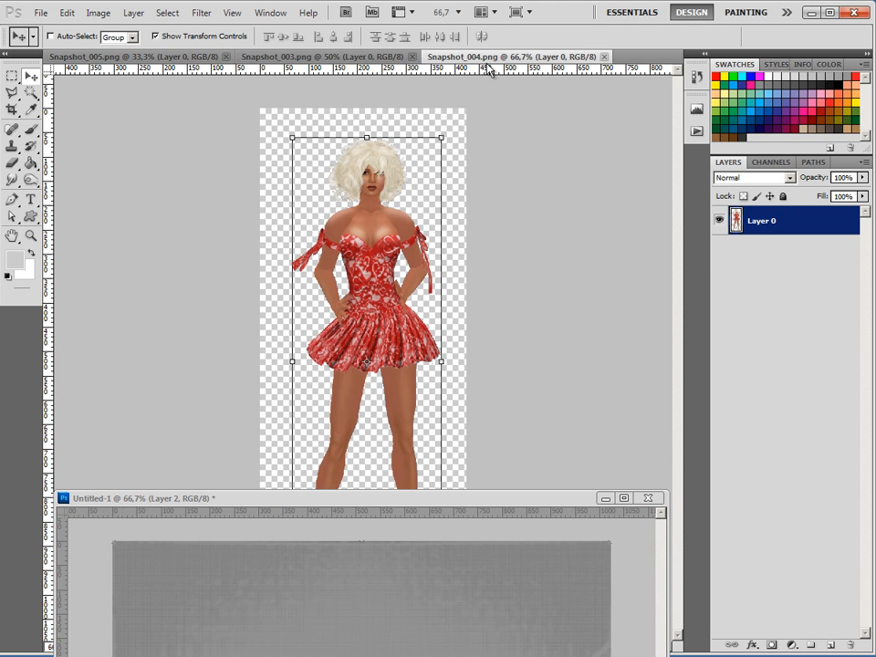
pyautogui.moveTo(739, 222); pyautogui.dragTo(394, 559)
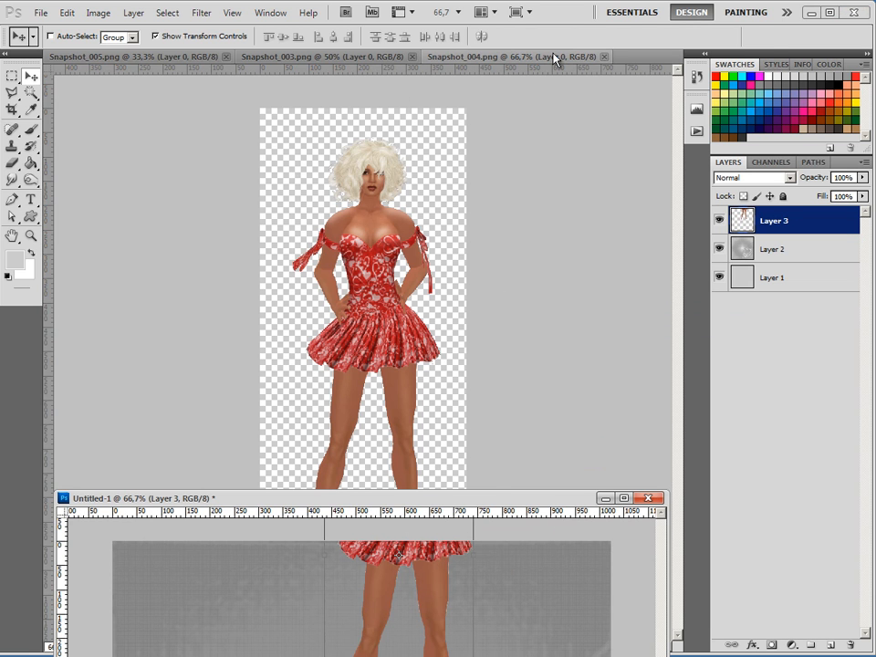
pyautogui.click(605, 57)
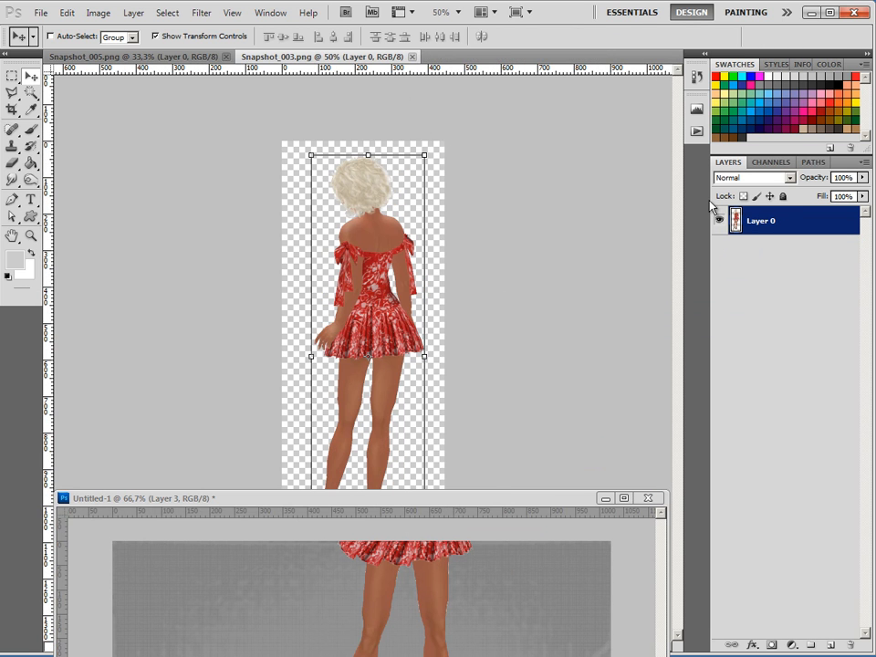
# - Copy the figures from Snapshot_003.png and Snapshot_005.png into Untitled-1 as new layers, closing each source file once copied
pyautogui.moveTo(753, 219); pyautogui.dragTo(417, 584)
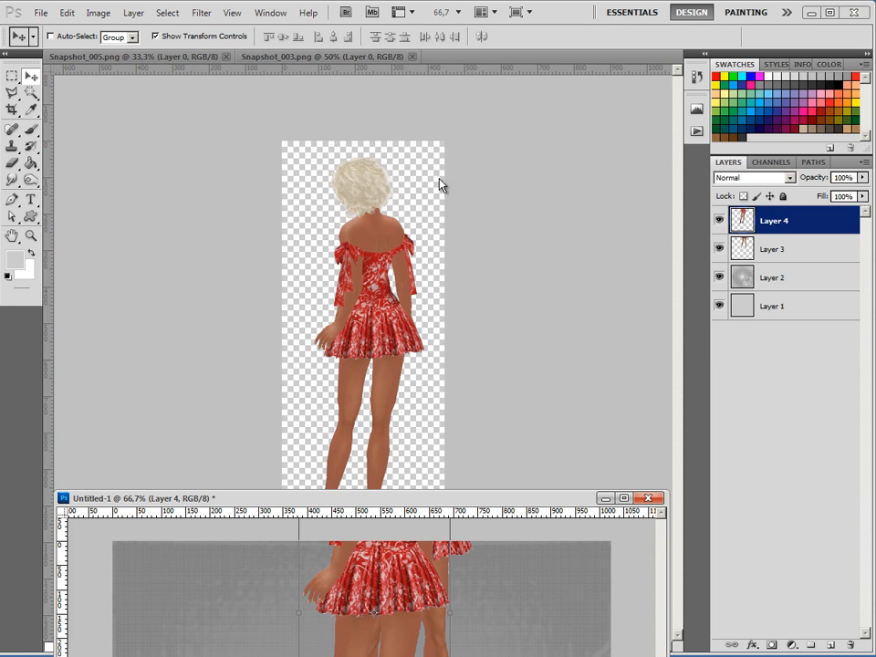
pyautogui.click(412, 56)
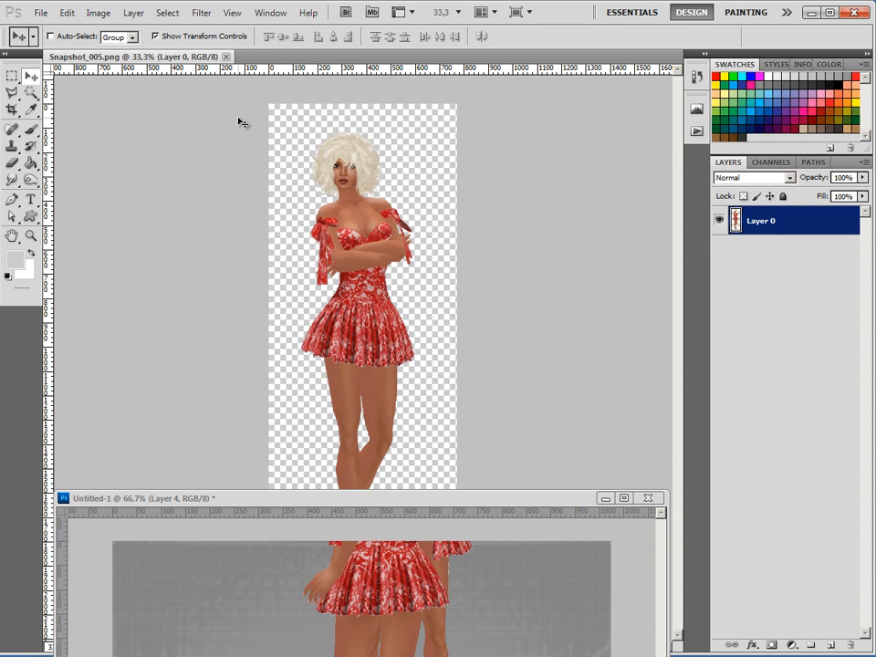
pyautogui.moveTo(776, 231); pyautogui.dragTo(365, 584)
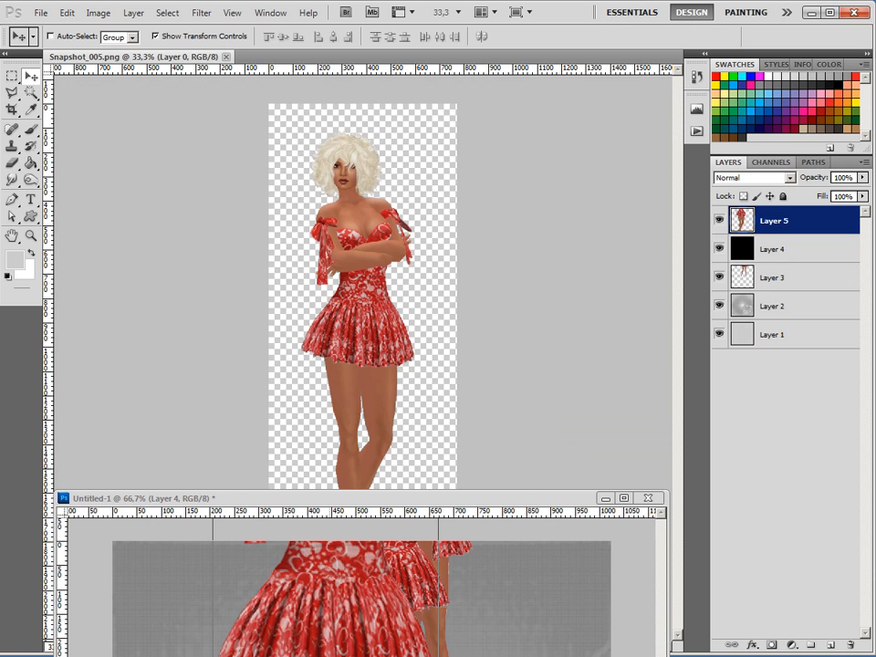
pyautogui.click(226, 56)
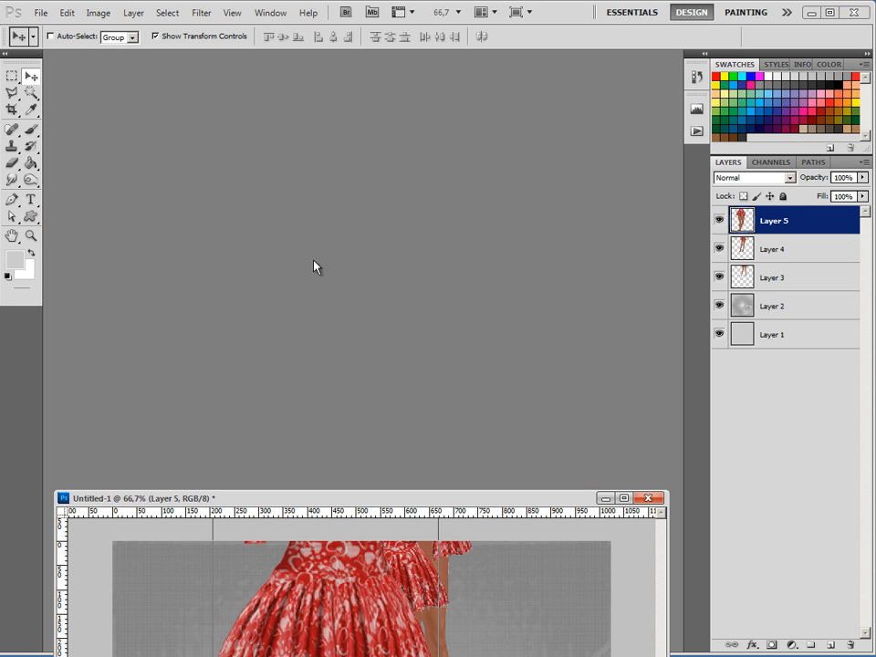
# - Bring the Untitled-1 window back up and place the large crossed-arms figure along the canvas's left side with her head fully visible
pyautogui.moveTo(354, 499); pyautogui.dragTo(366, 75)
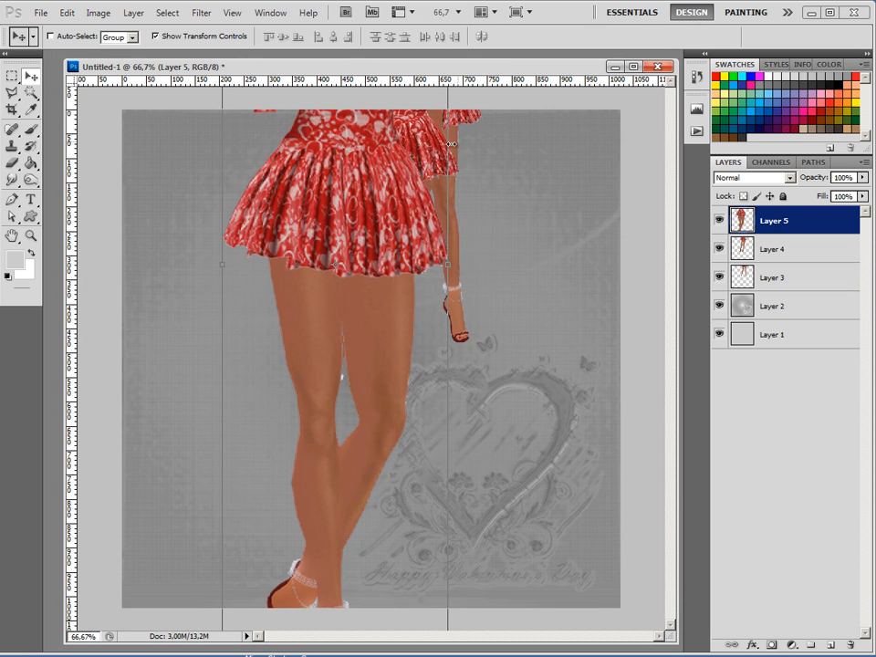
pyautogui.moveTo(387, 159); pyautogui.dragTo(328, 354)
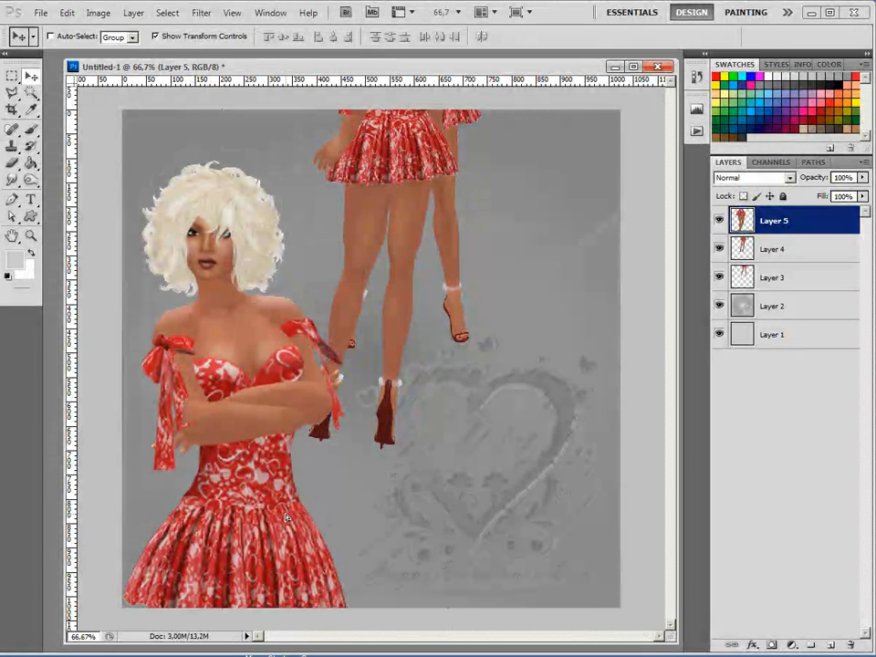
pyautogui.moveTo(285, 517); pyautogui.dragTo(288, 470)
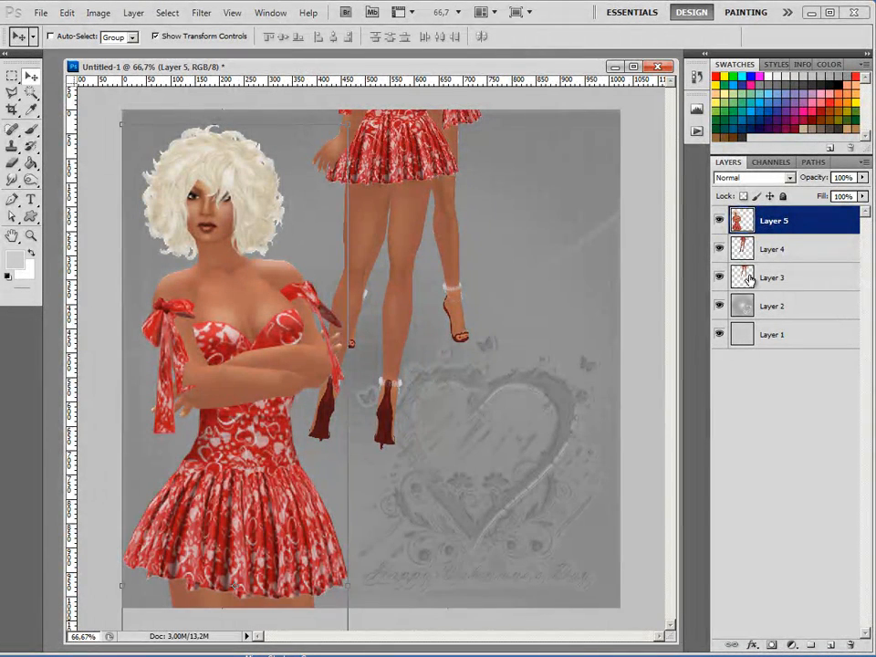
# - Move the back-view figure on Layer 4 to the canvas's right side and the front-view figure on Layer 3 down into the middle
pyautogui.click(801, 250)
pyautogui.moveTo(387, 171); pyautogui.dragTo(536, 297)
pyautogui.click(757, 276)
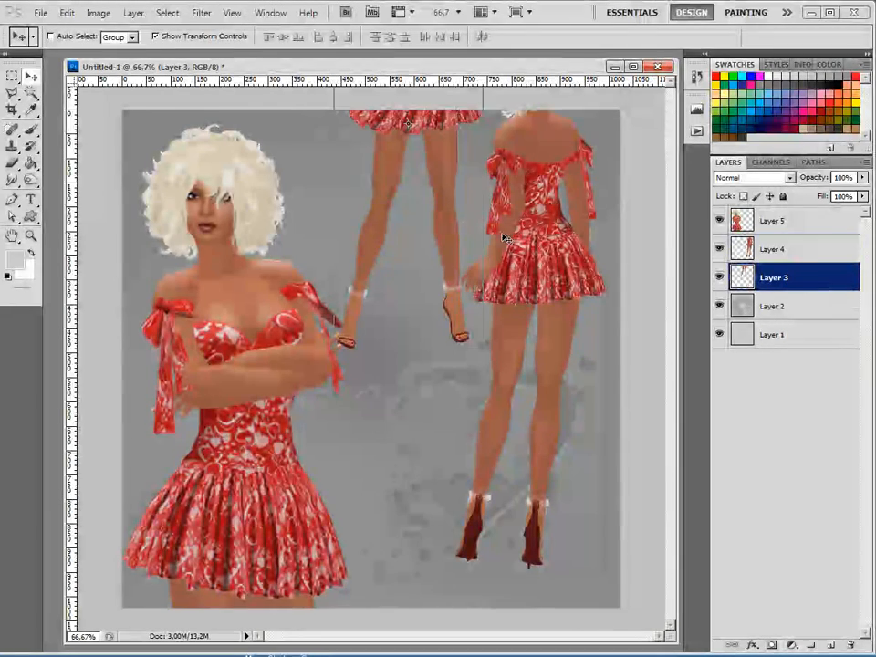
pyautogui.moveTo(434, 209); pyautogui.dragTo(435, 385)
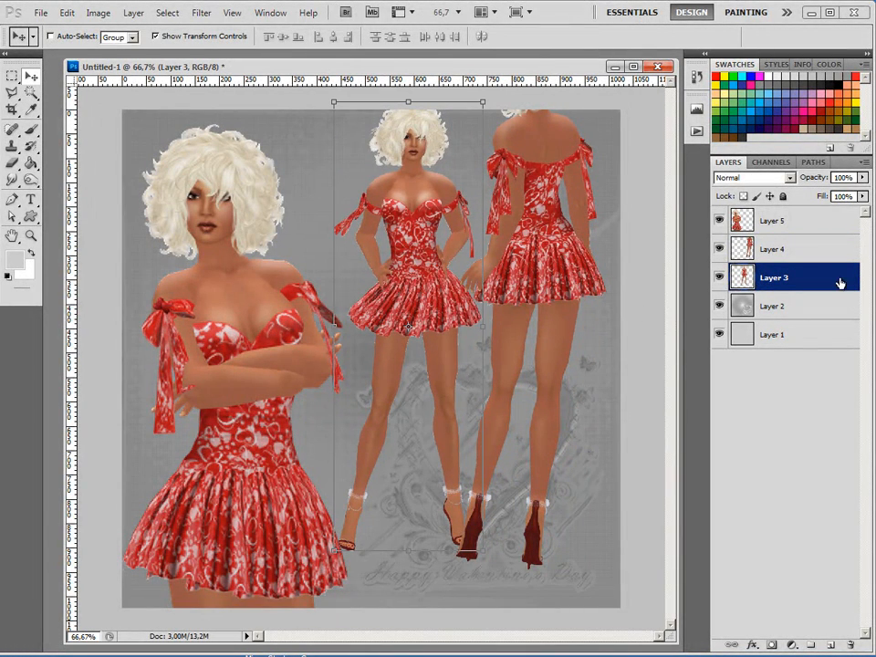
# - Scale the Layer 5 figure proportionally to 92.78% and reposition it against the canvas's left edge
pyautogui.click(769, 221)
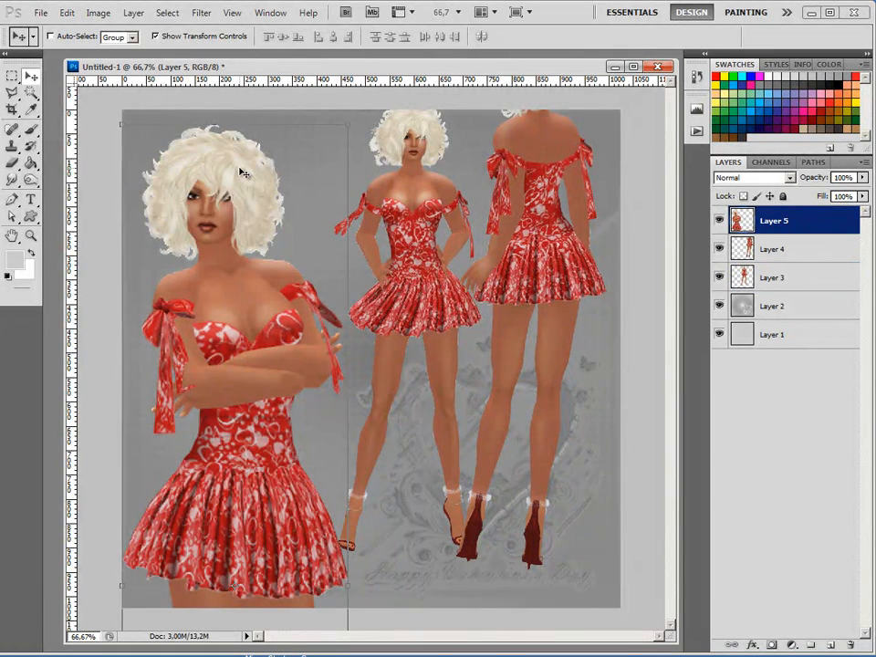
pyautogui.click(143, 124)
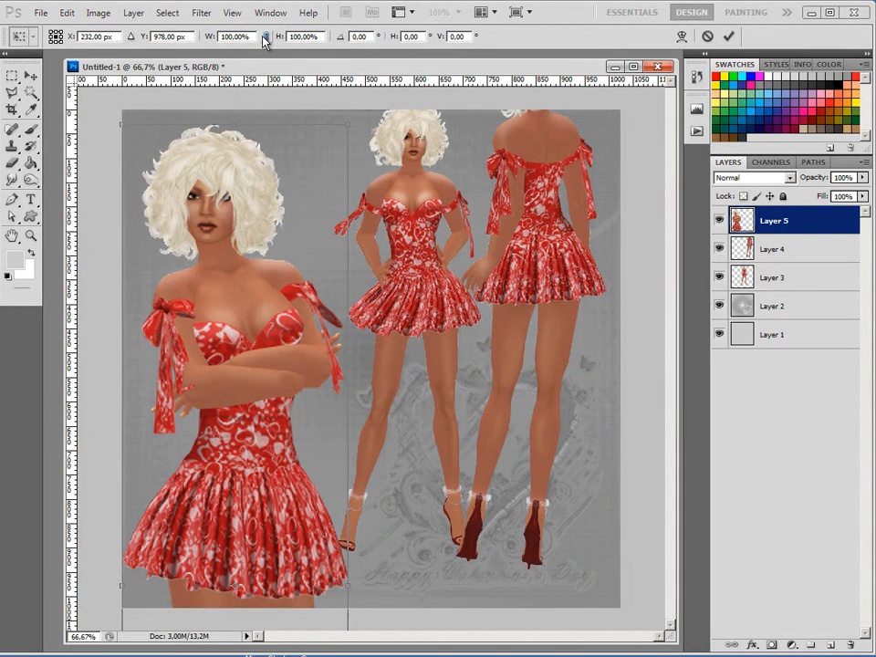
pyautogui.moveTo(125, 124); pyautogui.dragTo(161, 186)
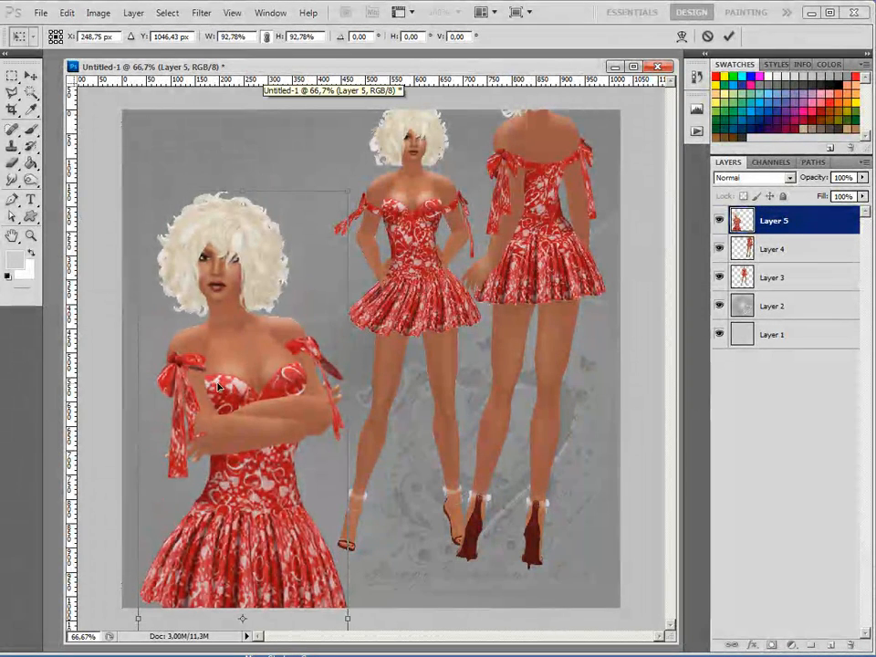
pyautogui.moveTo(264, 386); pyautogui.dragTo(254, 344)
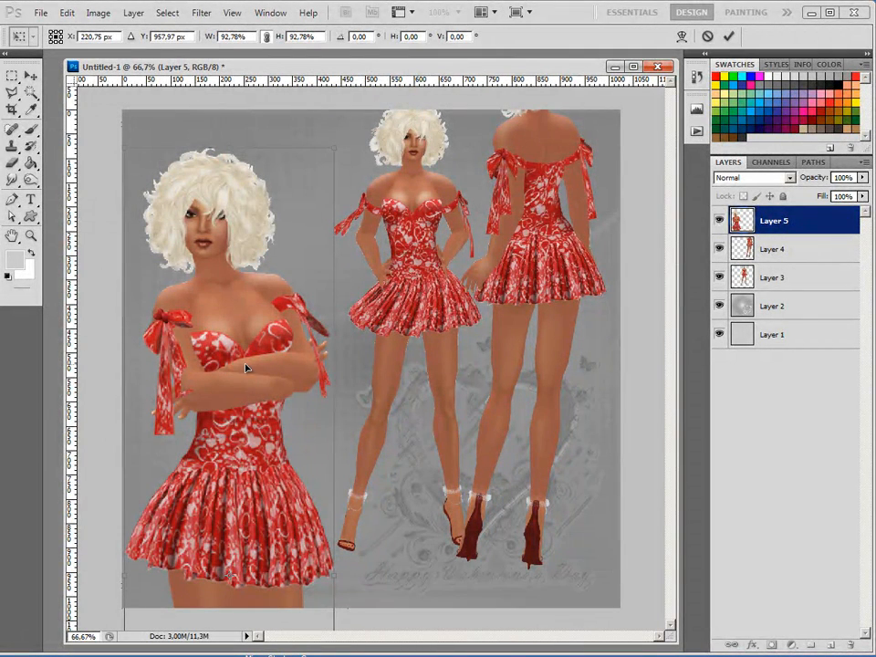
pyautogui.click(728, 36)
# - Scale the back-view figure on Layer 4 to 76.82% with linked proportions so it fits inside the canvas
pyautogui.click(786, 250)
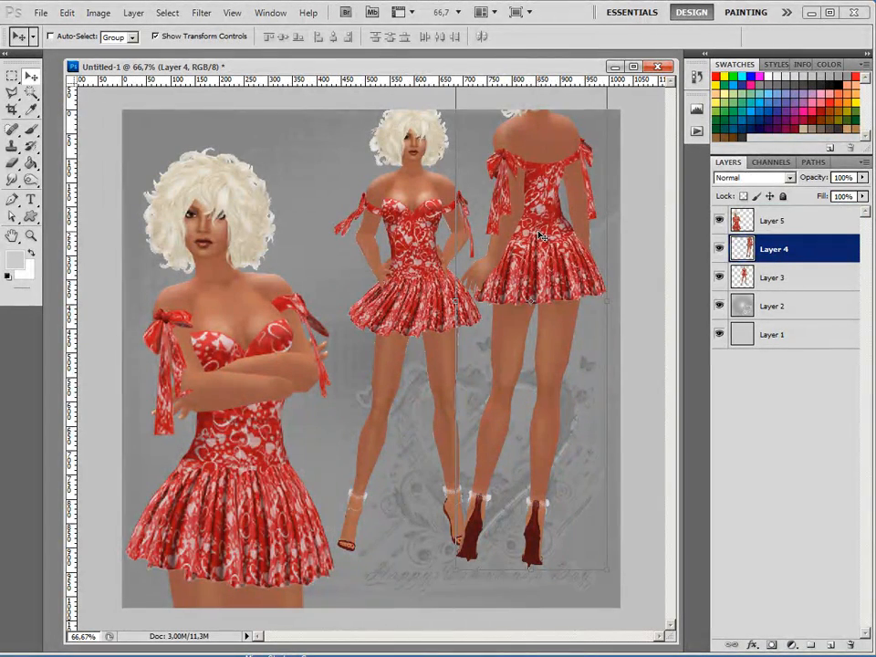
pyautogui.hotkey('ctrl', '-')
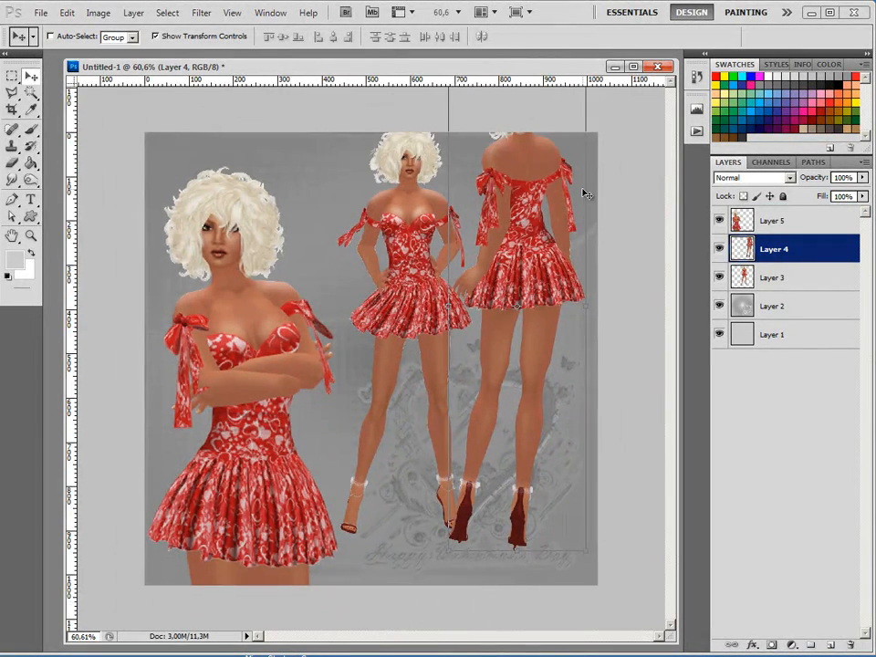
pyautogui.moveTo(545, 119); pyautogui.dragTo(521, 211)
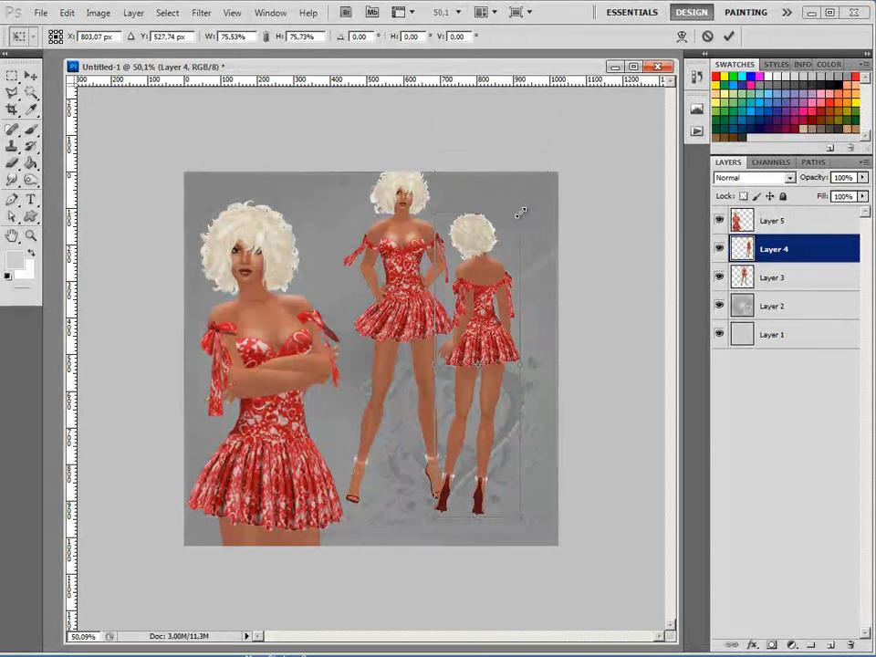
pyautogui.moveTo(520, 211); pyautogui.dragTo(522, 209)
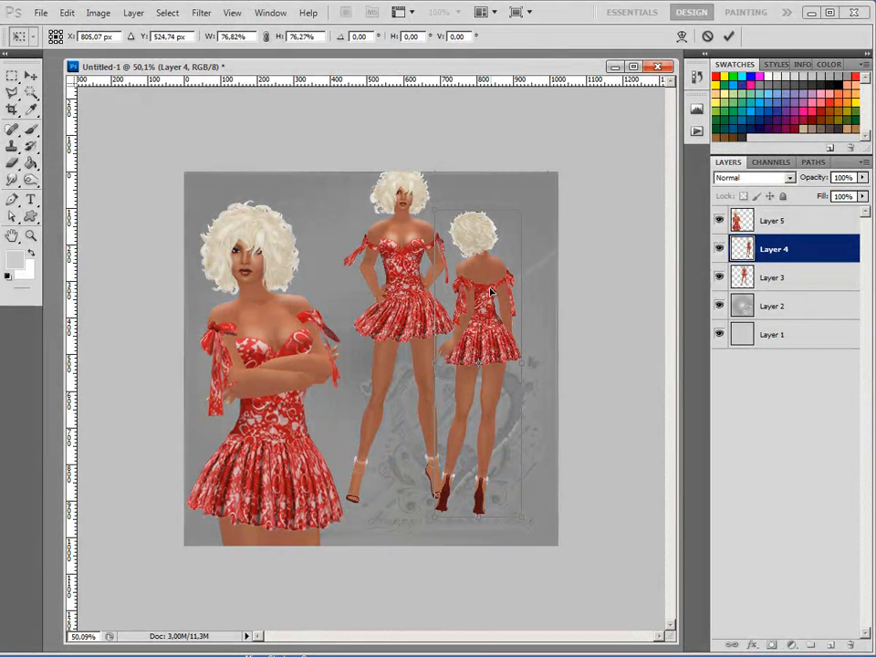
pyautogui.click(268, 37)
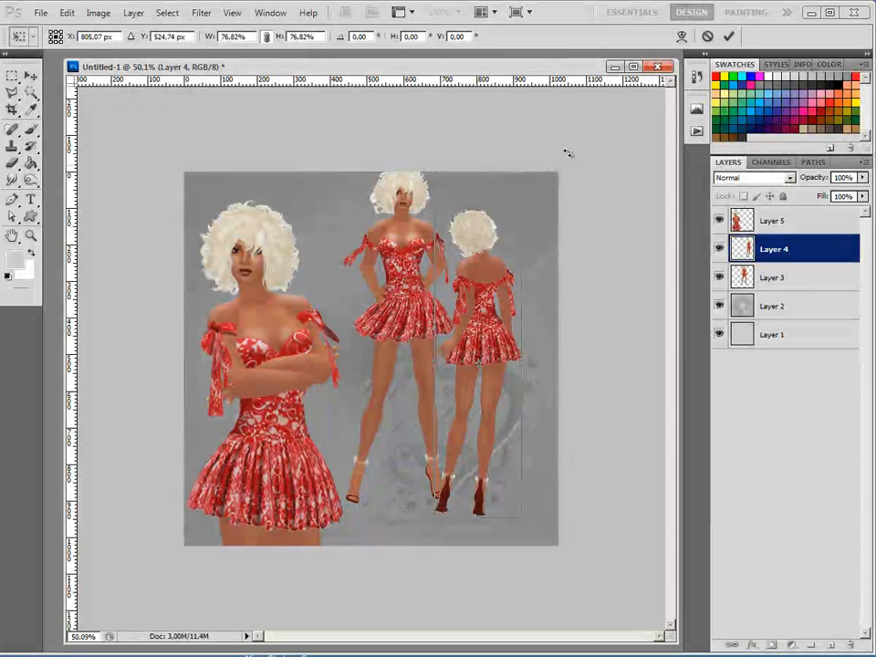
pyautogui.click(728, 37)
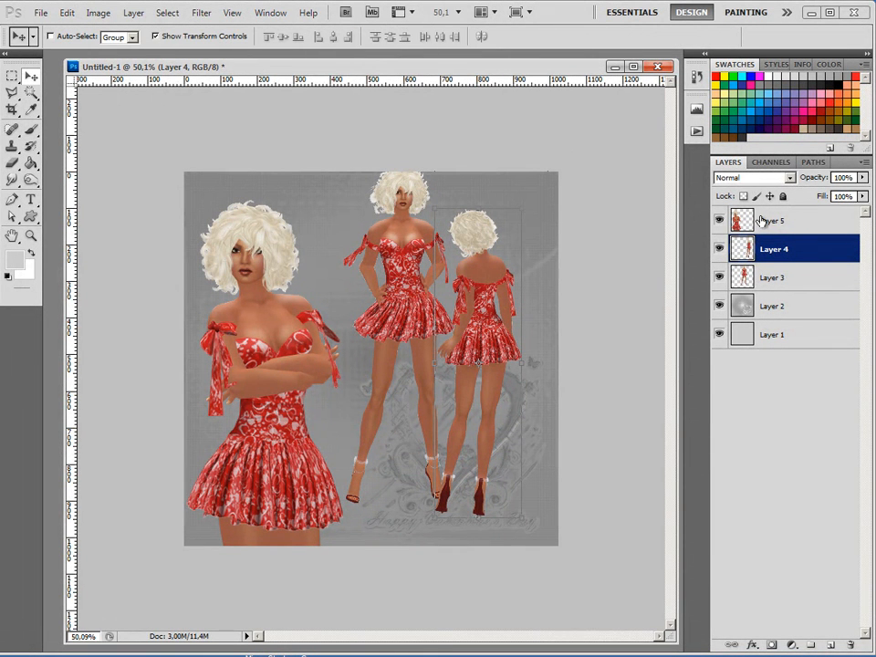
# - Scale the front-view figure on Layer 3 proportionally to 88.56%
pyautogui.click(735, 277)
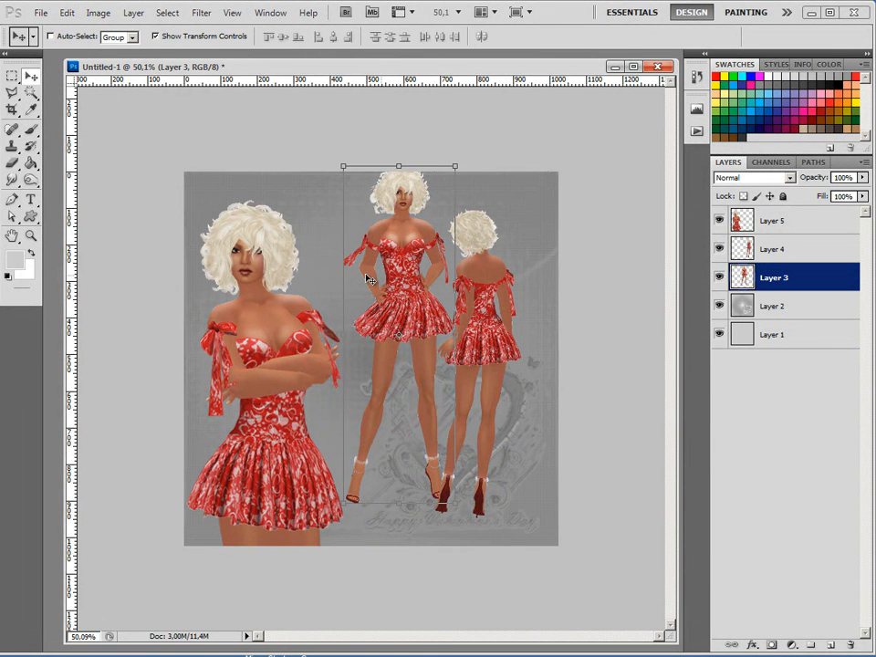
pyautogui.click(366, 163)
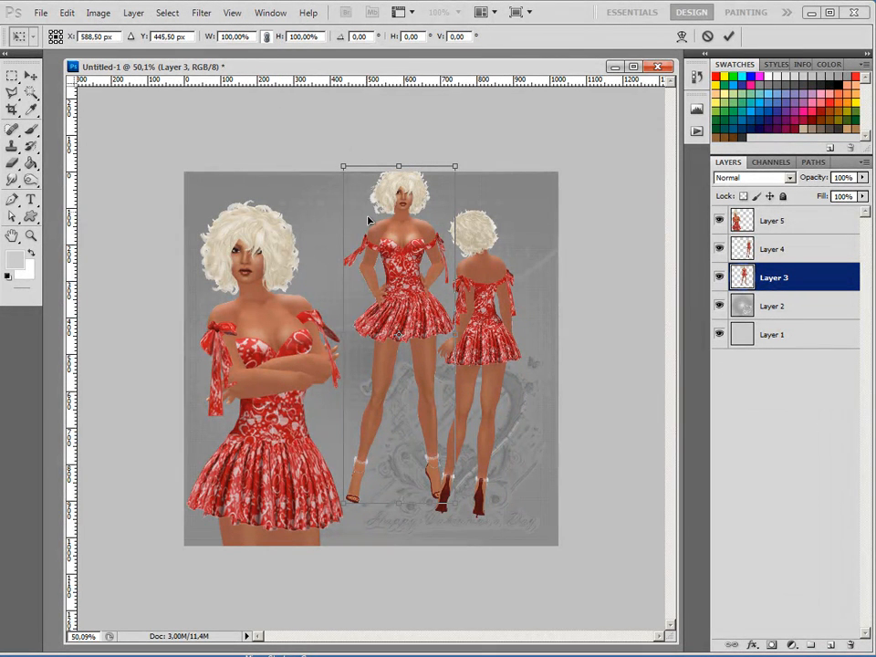
pyautogui.moveTo(346, 169); pyautogui.dragTo(369, 198)
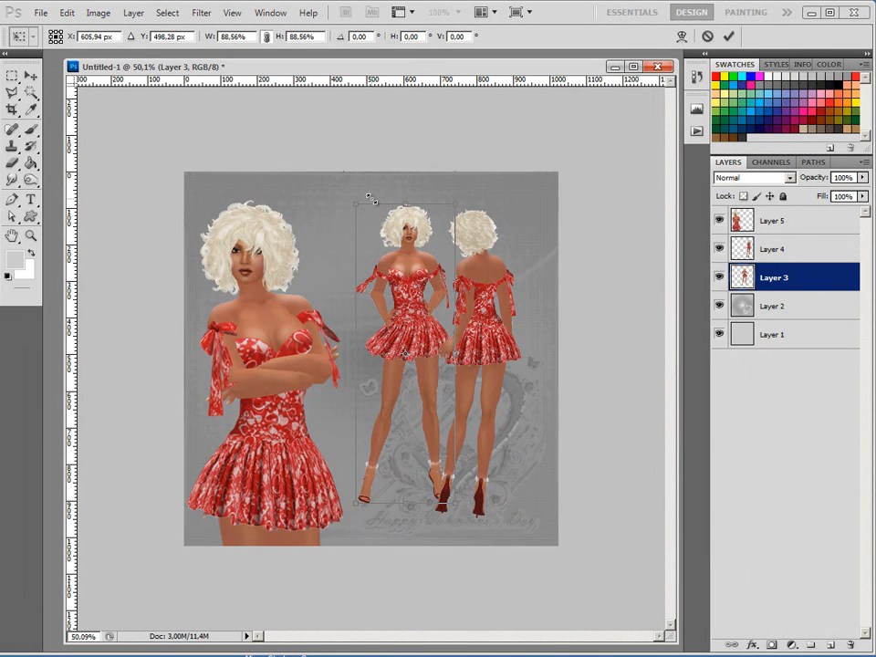
pyautogui.click(728, 37)
# - Shift the Layer 3 and Layer 4 figures up and to the left so the three figures are spaced apart
pyautogui.moveTo(398, 327); pyautogui.dragTo(379, 300)
pyautogui.click(781, 241)
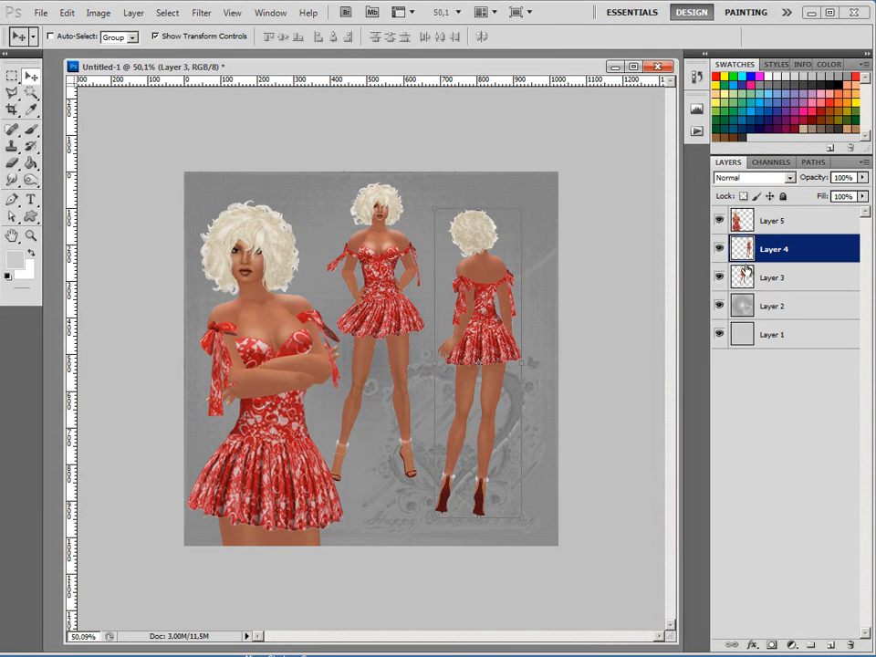
pyautogui.moveTo(498, 318); pyautogui.dragTo(490, 311)
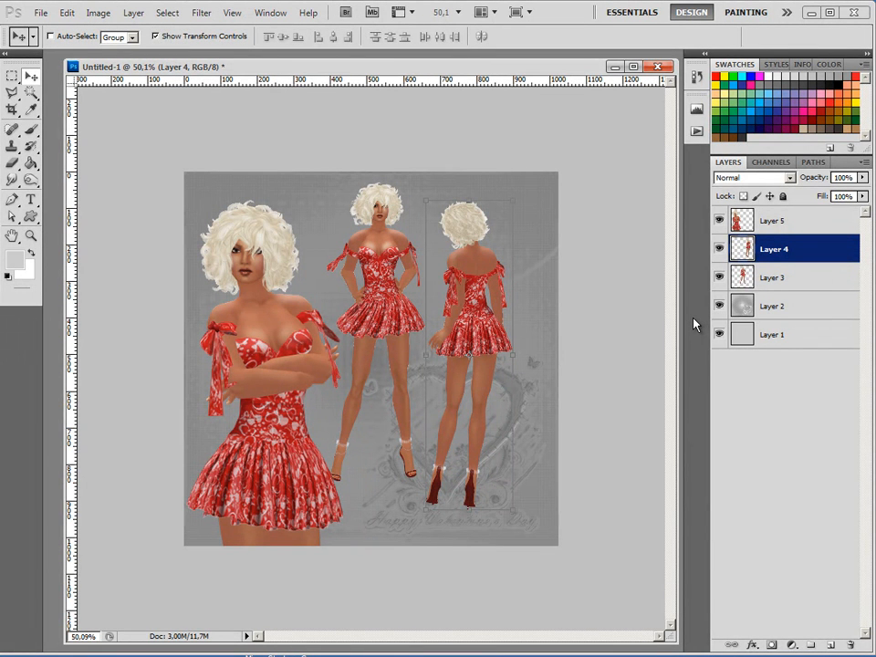
# - Examine the cut-out edges of the large Layer 5 figure up close around the hair, shoulder and ribbon
pyautogui.click(770, 220)
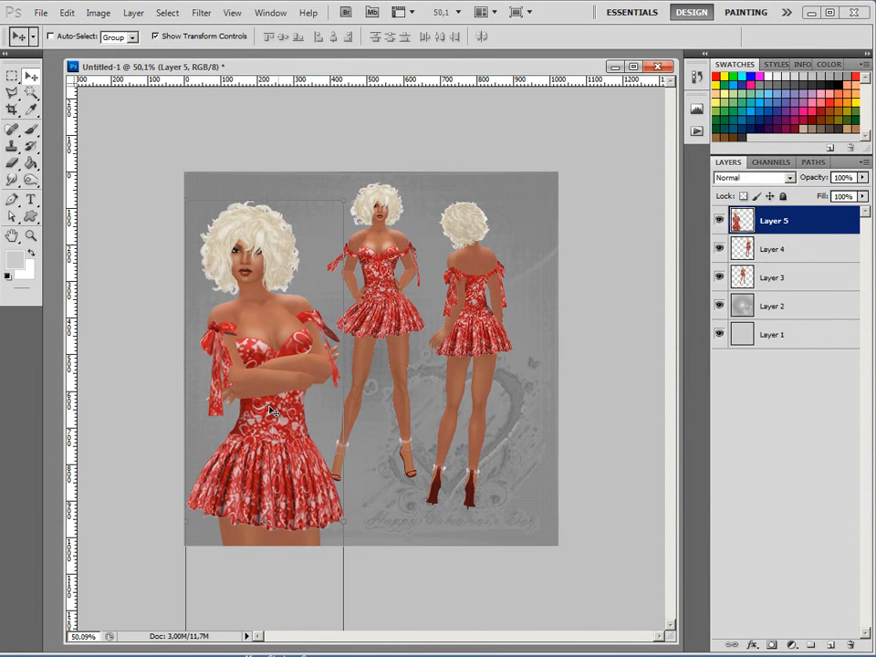
pyautogui.scroll(5, 246, 383)
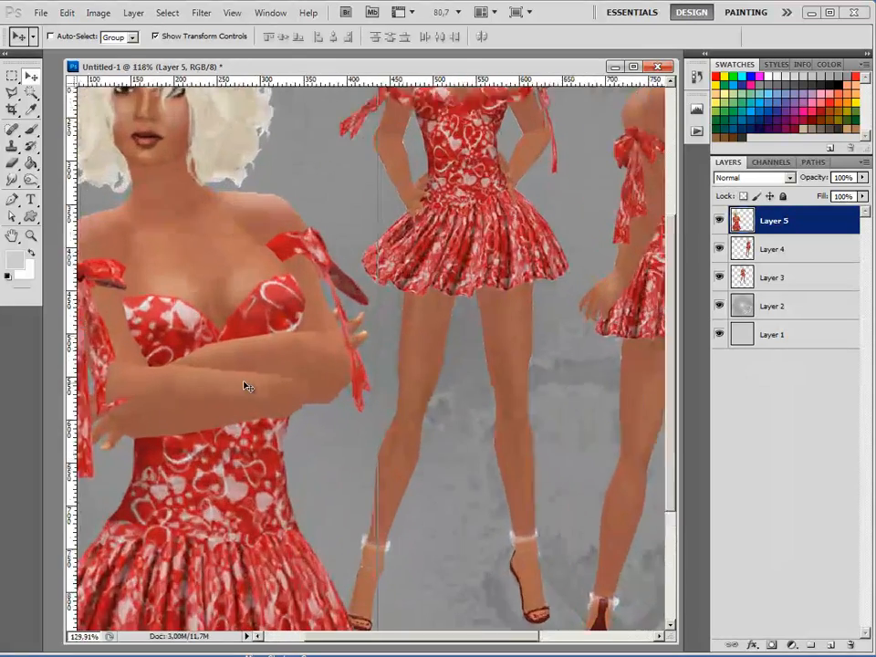
pyautogui.scroll(4, 246, 386)
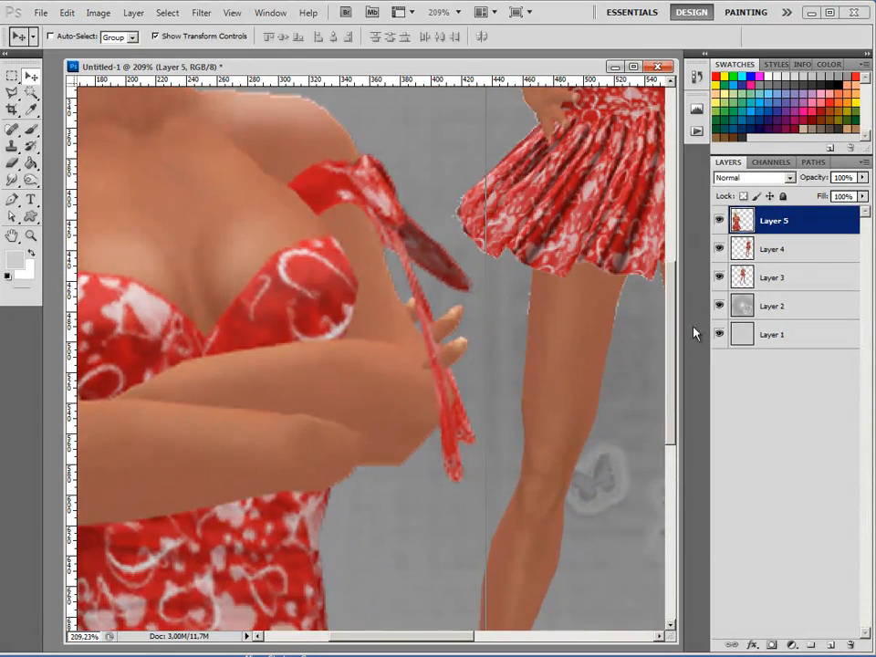
pyautogui.scroll(5, 502, 329)
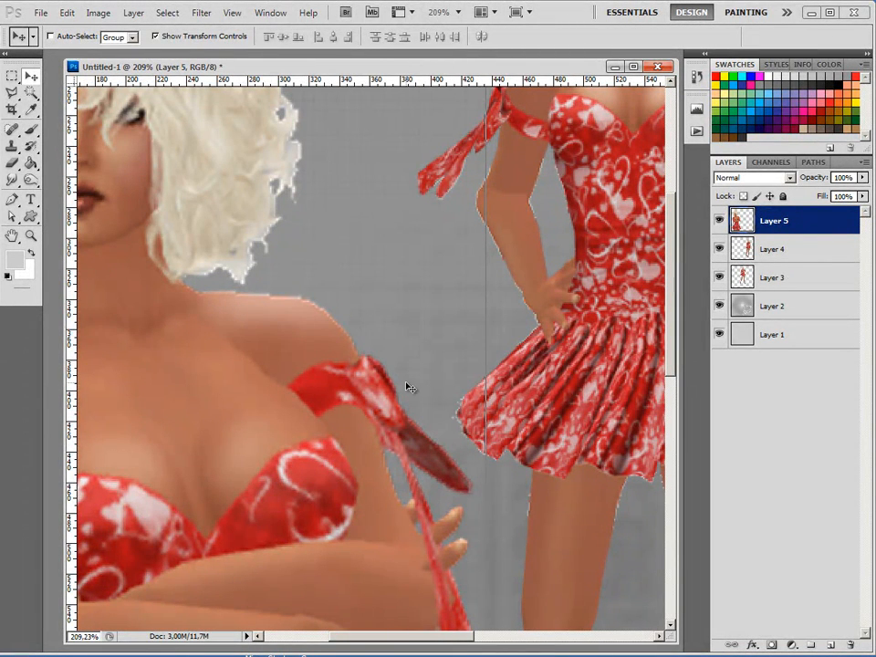
pyautogui.scroll(-4, 408, 388)
pyautogui.scroll(-4, 407, 387)
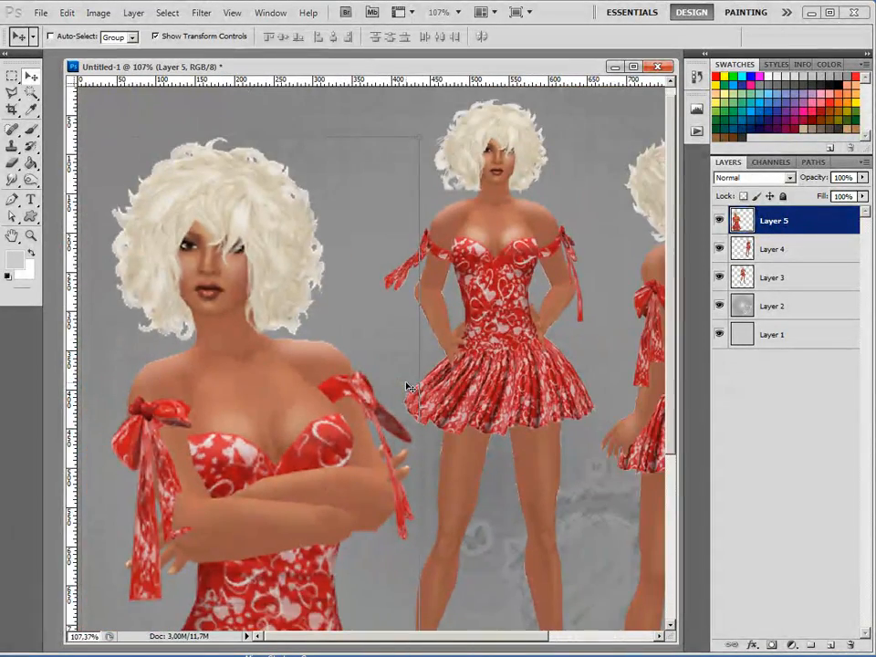
pyautogui.scroll(-1, 410, 387)
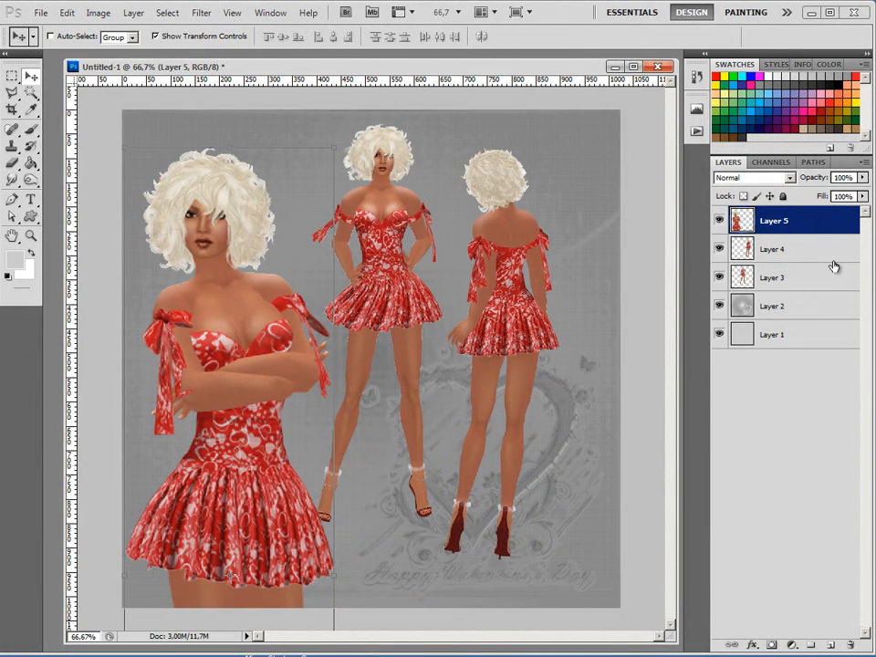
# - Duplicate Layer 5 within the same document under the name "Left mask"
pyautogui.rightClick(766, 220)
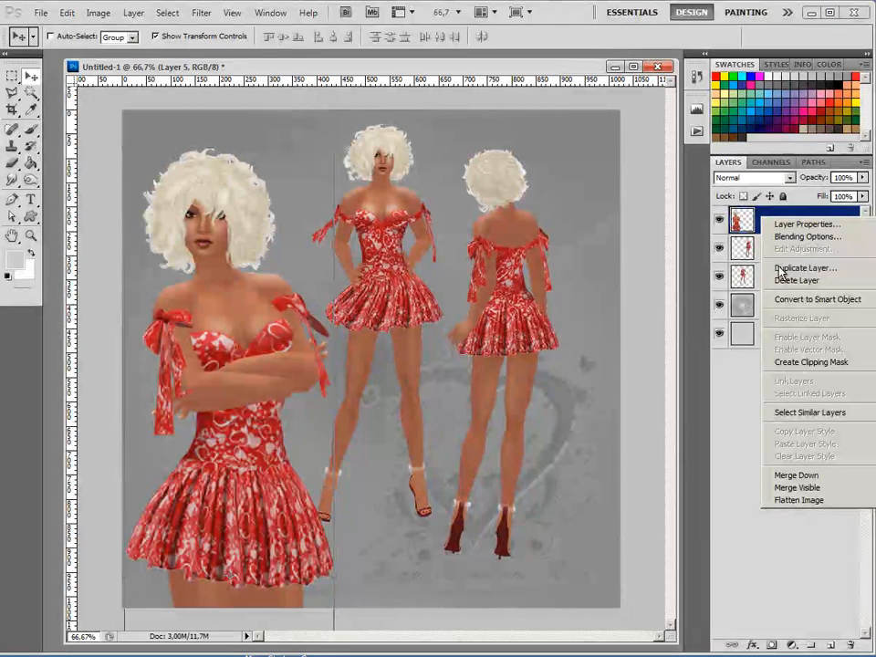
pyautogui.click(781, 269)
pyautogui.write('Left mask')
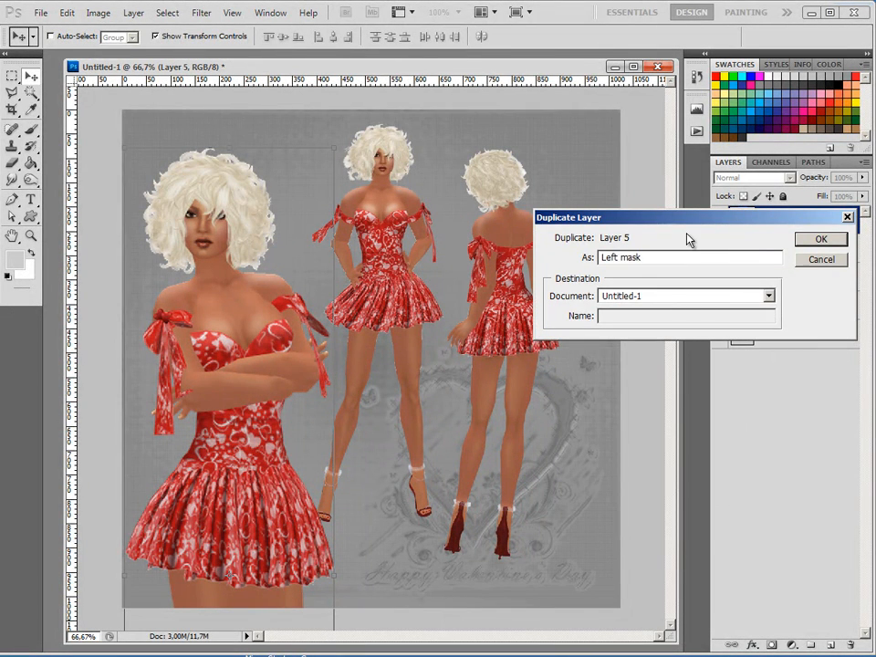
pyautogui.write('\\')
pyautogui.click(824, 240)
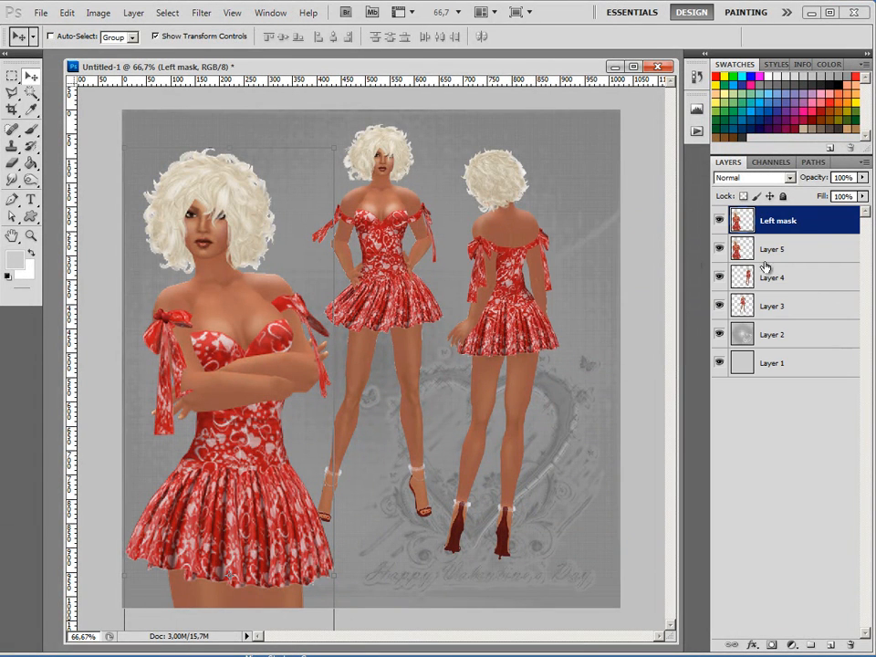
# - Apply a Gaussian Blur with a 2-pixel radius to the Left mask layer
pyautogui.click(200, 14)
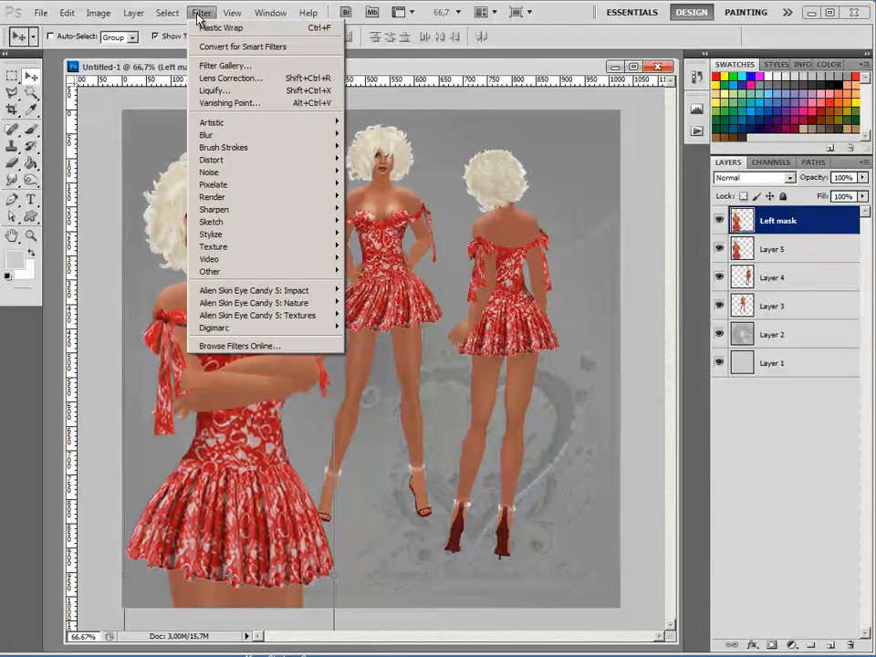
pyautogui.moveTo(302, 137)
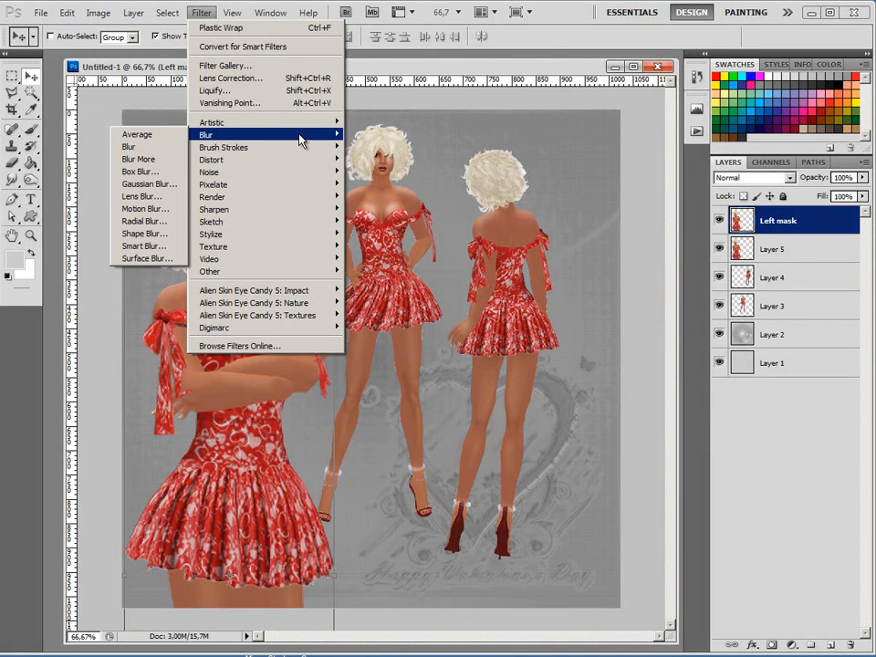
pyautogui.click(150, 183)
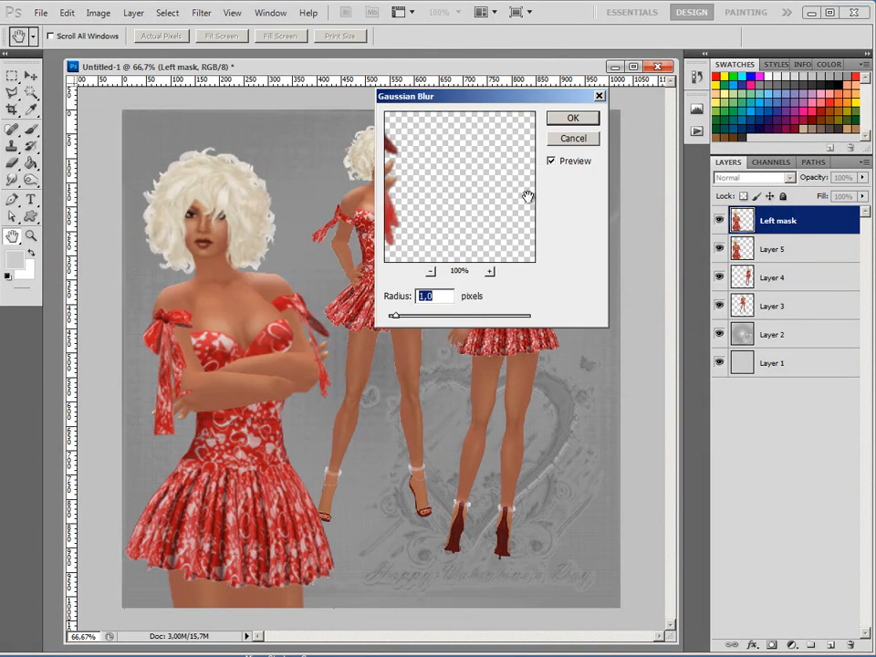
pyautogui.moveTo(493, 184); pyautogui.dragTo(537, 232)
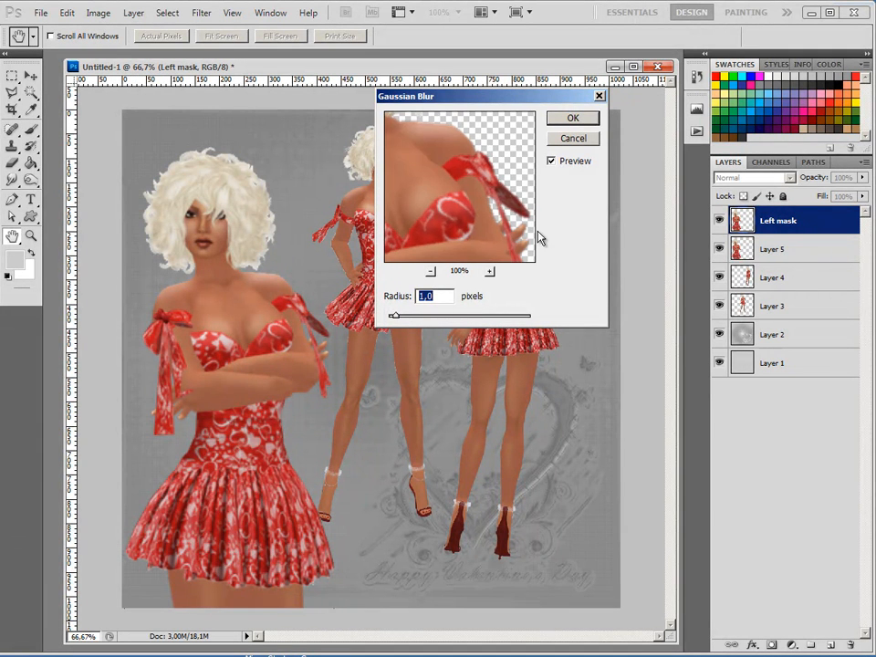
pyautogui.moveTo(420, 152); pyautogui.dragTo(526, 255)
pyautogui.moveTo(449, 161); pyautogui.dragTo(460, 312)
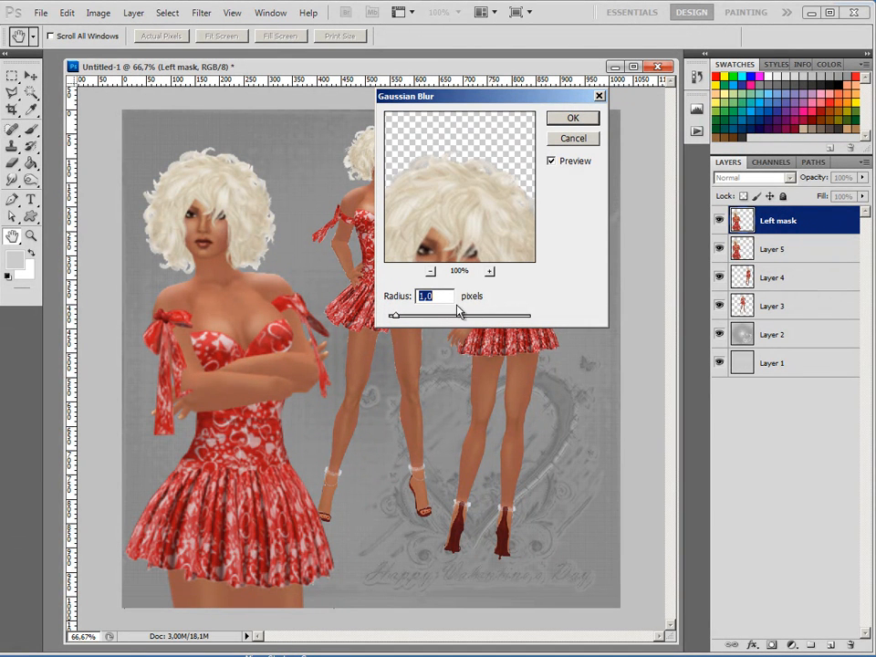
pyautogui.click(194, 206)
pyautogui.write('2')
pyautogui.press('Return')
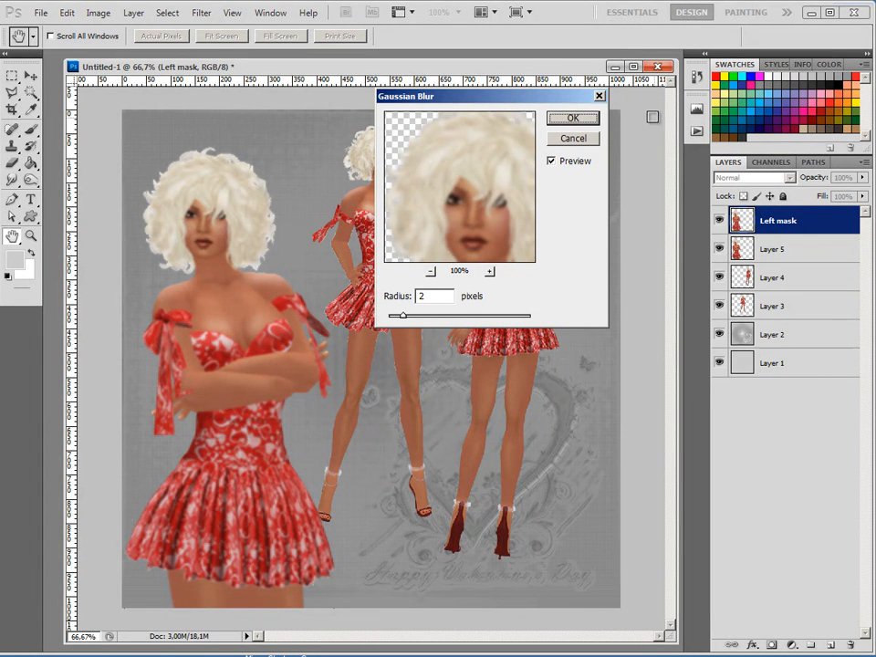
pyautogui.click(575, 120)
pyautogui.press('v')
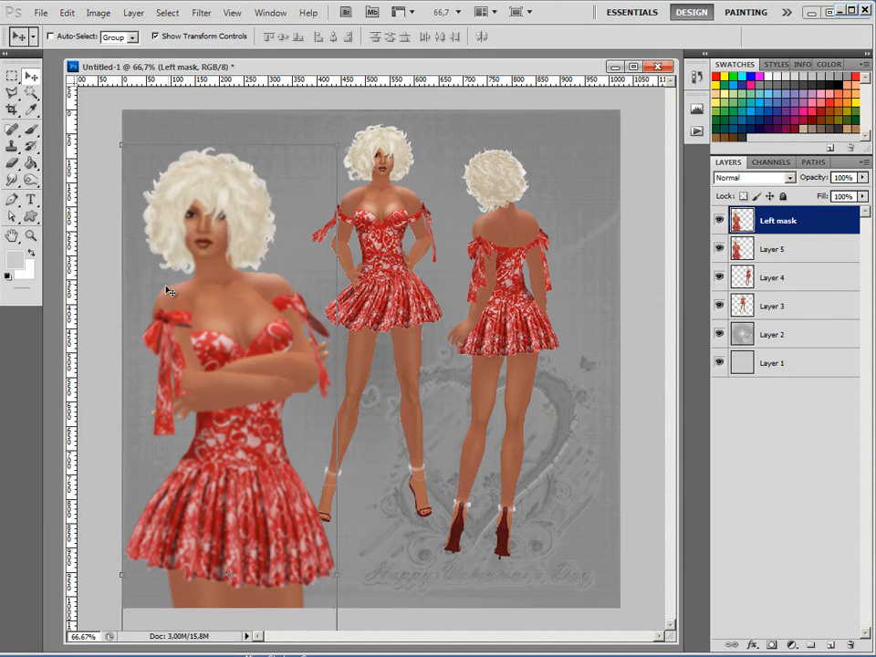
# - Add a black layer mask hiding the Left mask layer, and choose a soft round 50 px brush with 0% hardness
pyautogui.keyDown('alt'); pyautogui.click(772, 647); pyautogui.keyUp('alt')
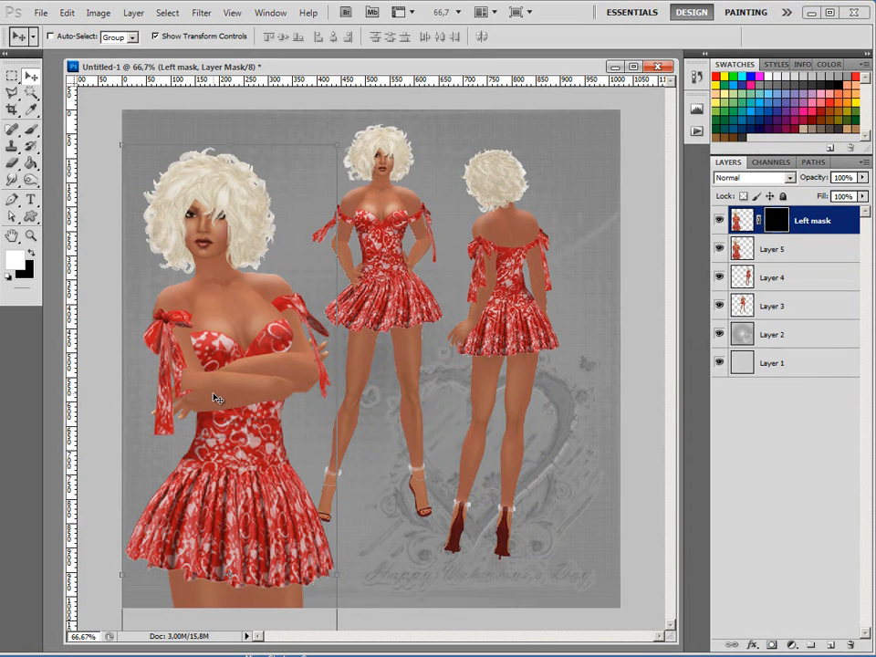
pyautogui.click(34, 134)
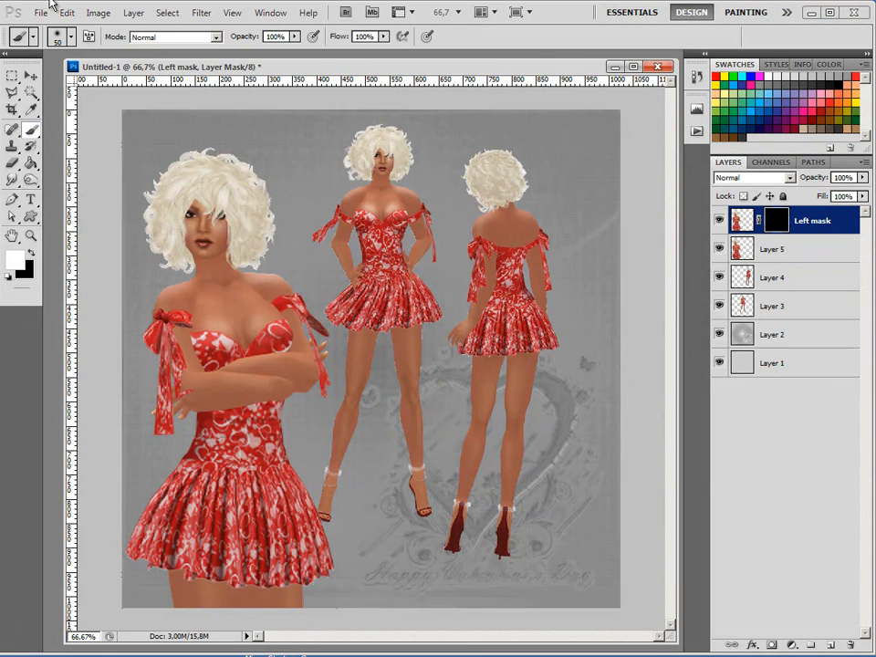
pyautogui.click(57, 34)
pyautogui.click(40, 149)
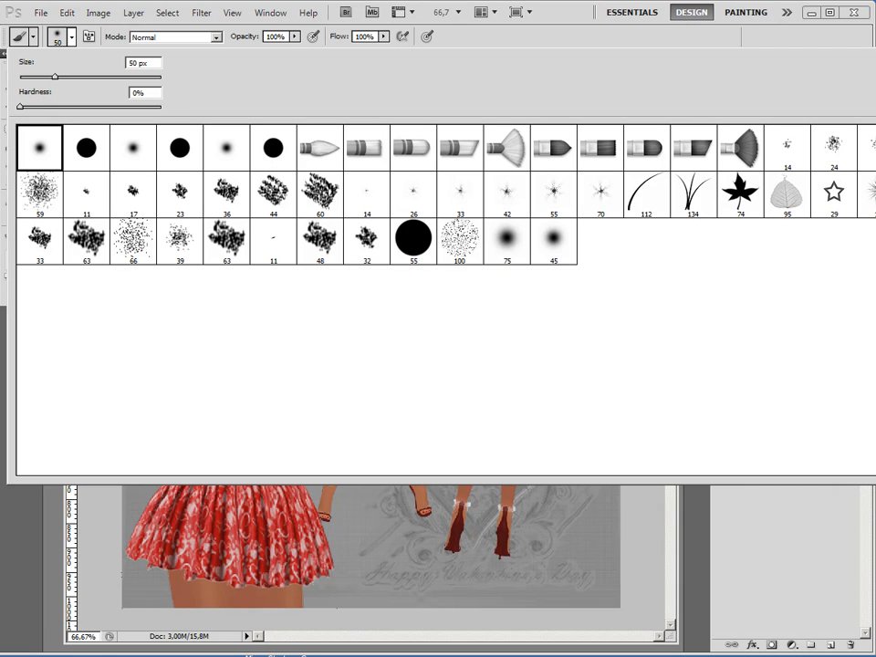
pyautogui.moveTo(875, 483); pyautogui.dragTo(766, 489)
pyautogui.press('Return')
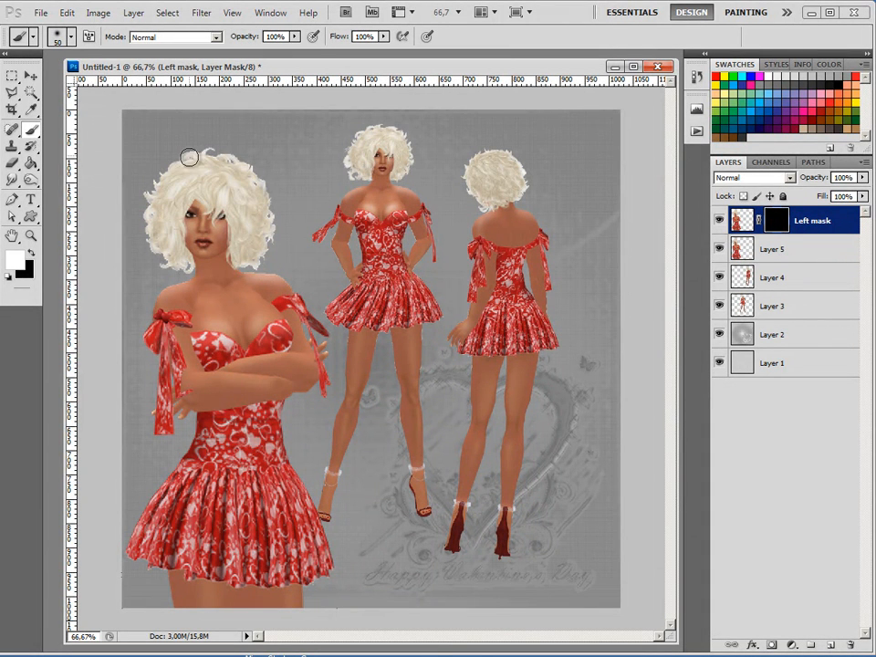
# - Paint white on the Left mask's layer mask along the figure's outline to reveal the blur around hair, arms and dress
pyautogui.moveTo(161, 173)
pyautogui.mouseDown()
pyautogui.moveTo(144, 190)
pyautogui.moveTo(149, 231)
pyautogui.moveTo(154, 245)
pyautogui.moveTo(194, 263)
pyautogui.moveTo(188, 281)
pyautogui.moveTo(156, 306)
pyautogui.moveTo(197, 279)
pyautogui.moveTo(157, 307)
pyautogui.moveTo(183, 280)
pyautogui.mouseUp()
pyautogui.moveTo(195, 166)
pyautogui.mouseDown()
pyautogui.moveTo(248, 160)
pyautogui.moveTo(277, 190)
pyautogui.moveTo(275, 208)
pyautogui.moveTo(258, 177)
pyautogui.moveTo(277, 210)
pyautogui.moveTo(275, 227)
pyautogui.moveTo(241, 271)
pyautogui.moveTo(268, 271)
pyautogui.moveTo(301, 290)
pyautogui.moveTo(249, 278)
pyautogui.mouseUp()
pyautogui.moveTo(321, 353)
pyautogui.mouseDown()
pyautogui.moveTo(297, 308)
pyautogui.moveTo(334, 328)
pyautogui.moveTo(345, 346)
pyautogui.moveTo(312, 342)
pyautogui.moveTo(319, 381)
pyautogui.moveTo(289, 390)
pyautogui.moveTo(289, 438)
pyautogui.moveTo(282, 397)
pyautogui.moveTo(333, 557)
pyautogui.moveTo(322, 512)
pyautogui.moveTo(197, 469)
pyautogui.moveTo(171, 435)
pyautogui.moveTo(201, 412)
pyautogui.moveTo(198, 441)
pyautogui.mouseUp()
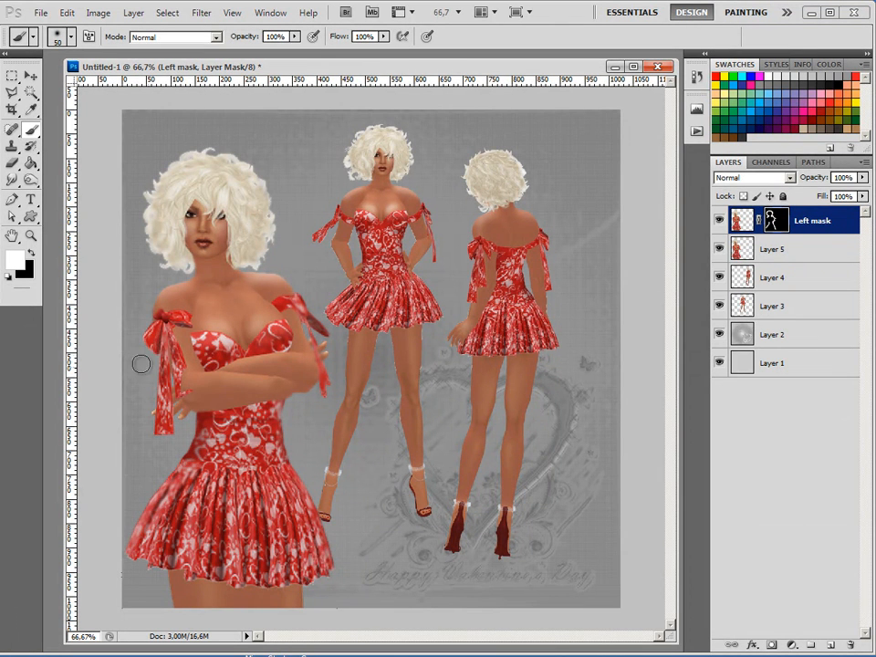
pyautogui.hotkey('ctrl', 'z')
# - Add a Drop Shadow effect to Layer 5 with the light angle set to 90 degrees
pyautogui.click(795, 255)
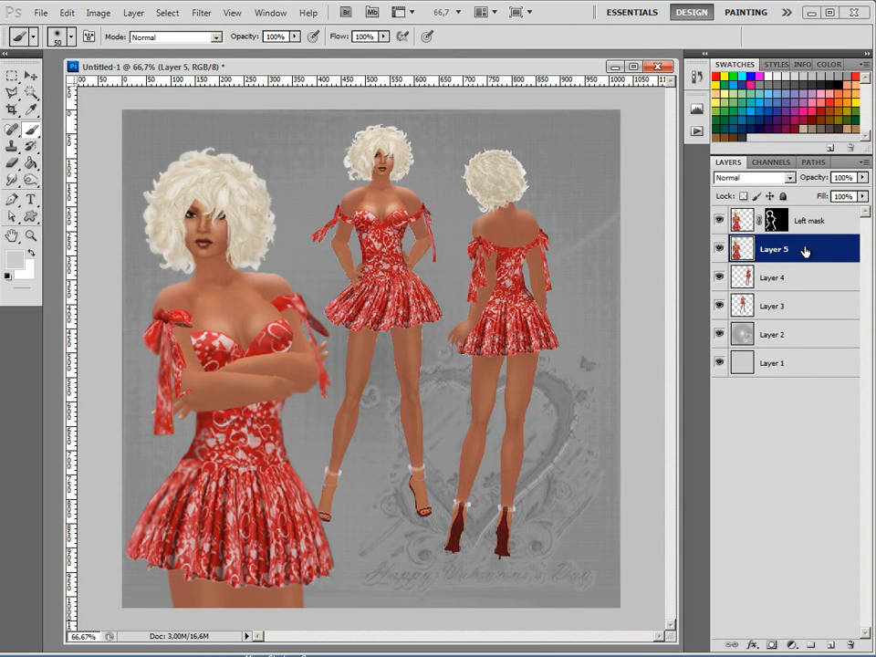
pyautogui.doubleClick(857, 250)
pyautogui.moveTo(839, 119); pyautogui.dragTo(381, 104)
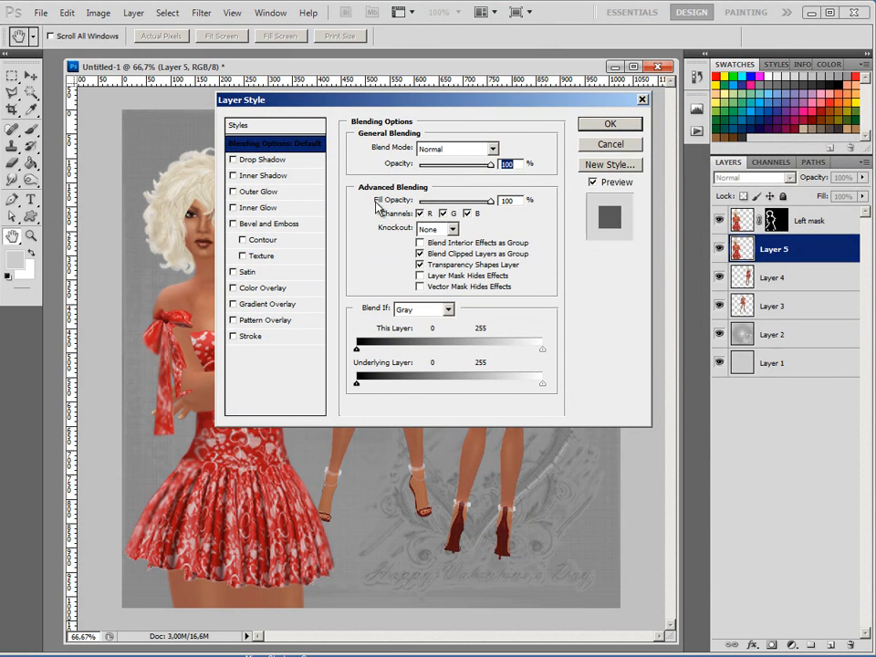
pyautogui.click(232, 160)
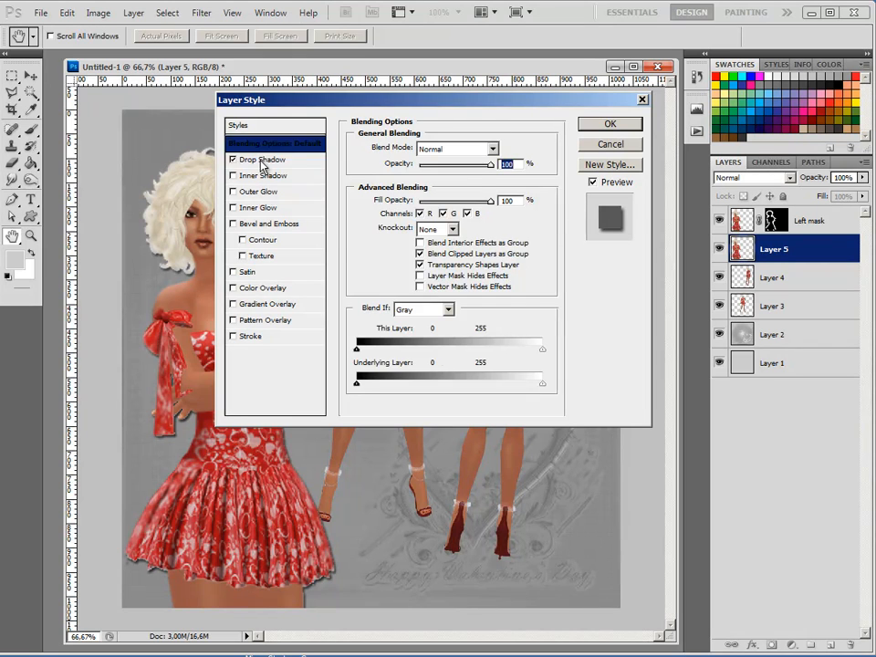
pyautogui.click(262, 163)
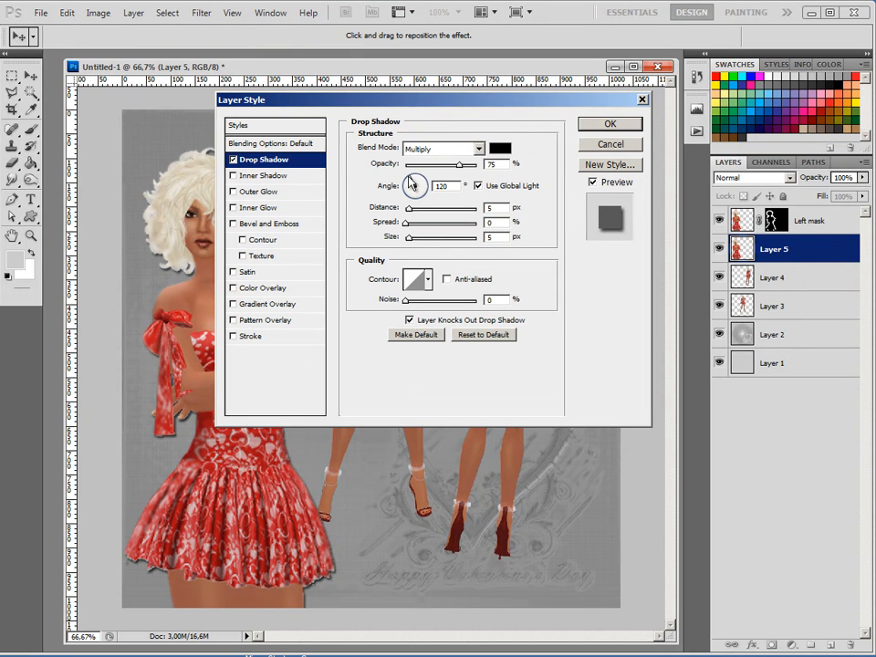
pyautogui.moveTo(410, 181); pyautogui.dragTo(414, 180)
pyautogui.write('90')
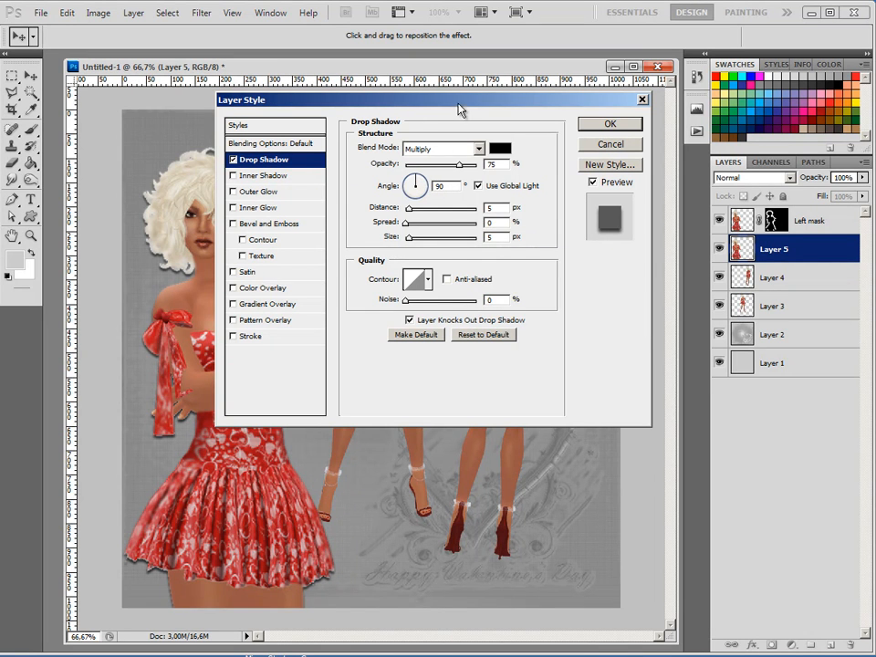
# - Set the Layer 5 drop shadow to distance 10 px, spread 20% and size 50 px, and apply it
pyautogui.moveTo(463, 101); pyautogui.dragTo(565, 104)
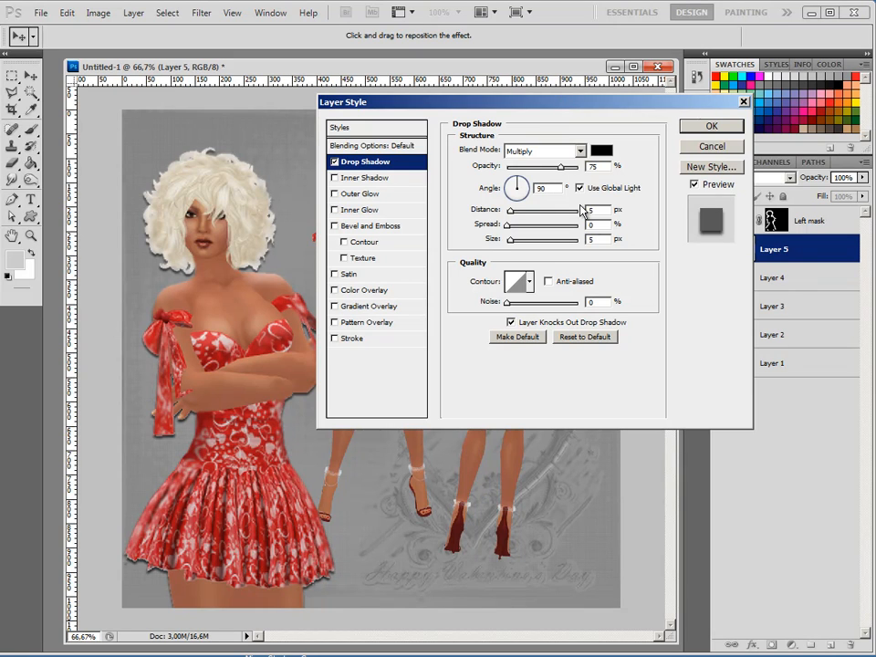
pyautogui.moveTo(597, 210); pyautogui.dragTo(536, 216)
pyautogui.write('10')
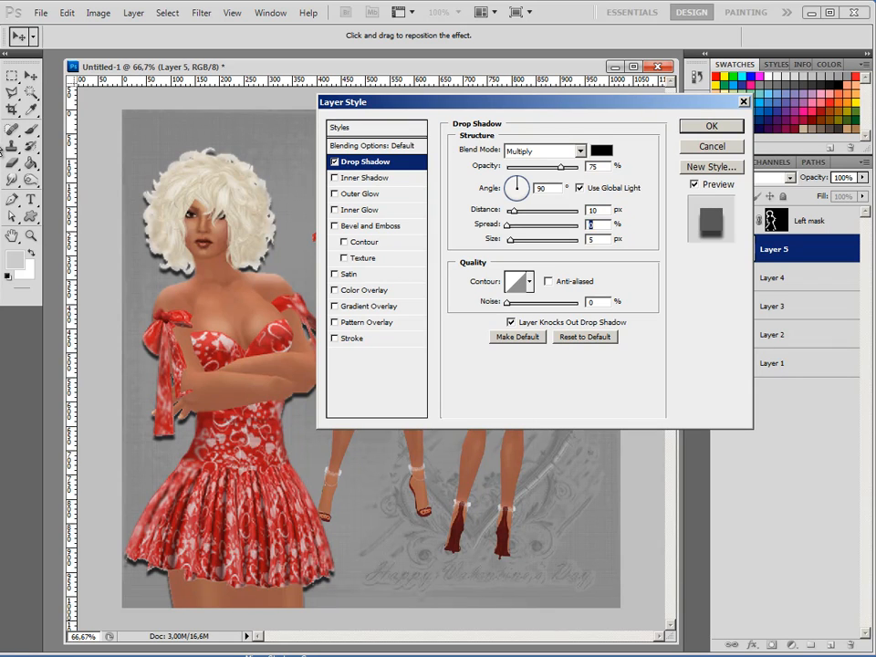
pyautogui.write('20')
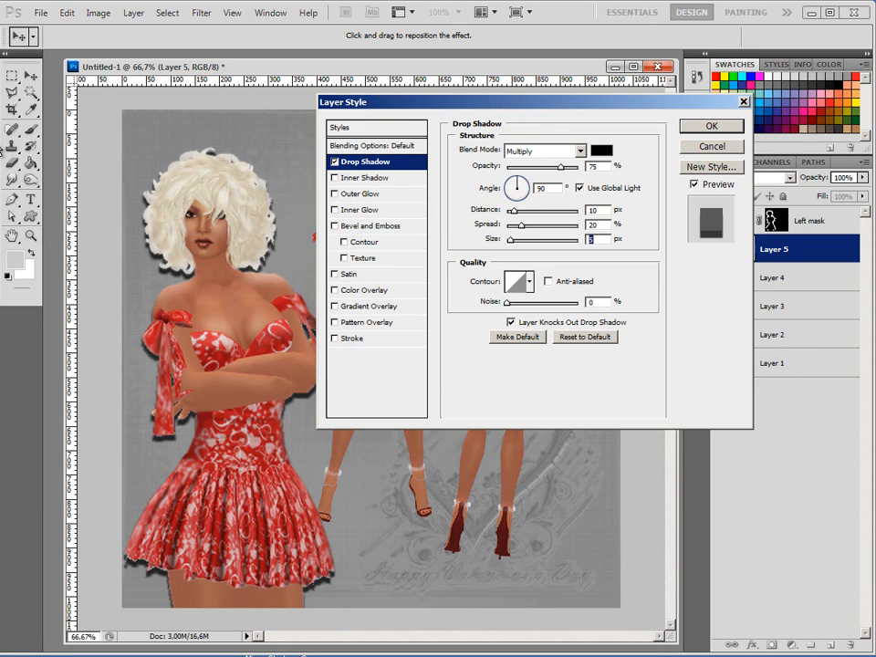
pyautogui.write('0')
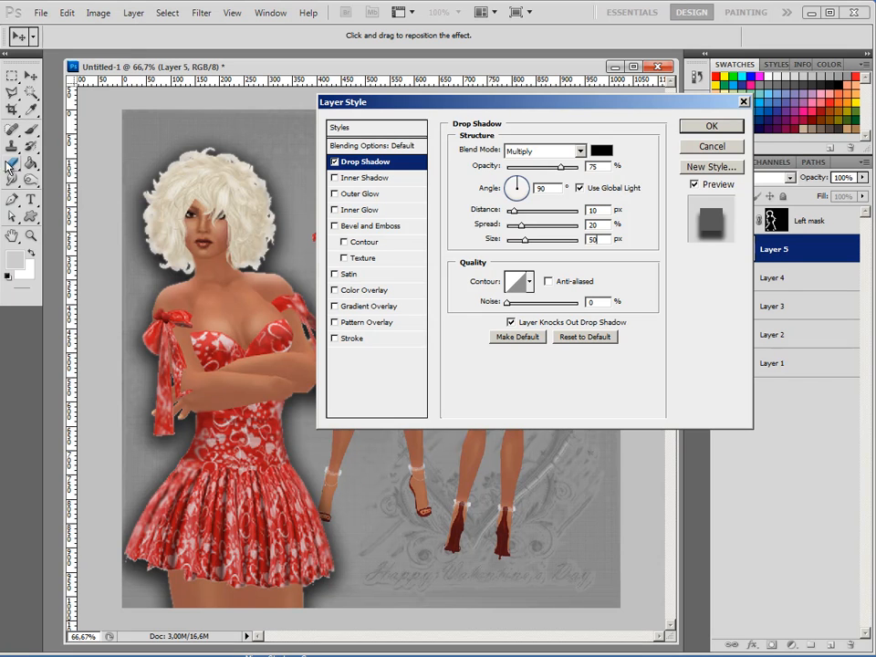
pyautogui.click(708, 126)
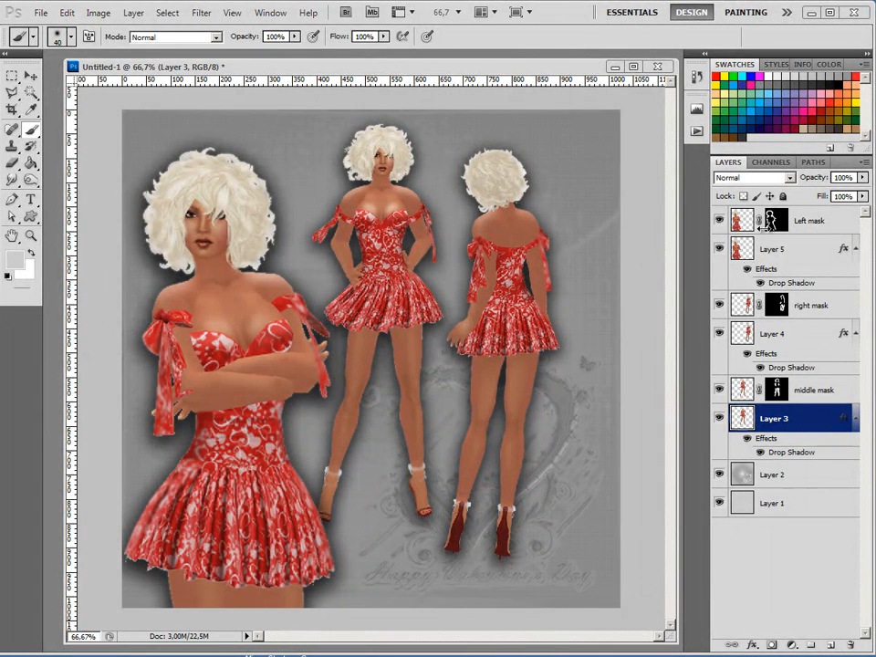
# - Set up the Type tool with white Agency FB text, working above the Left mask layer
pyautogui.click(817, 220)
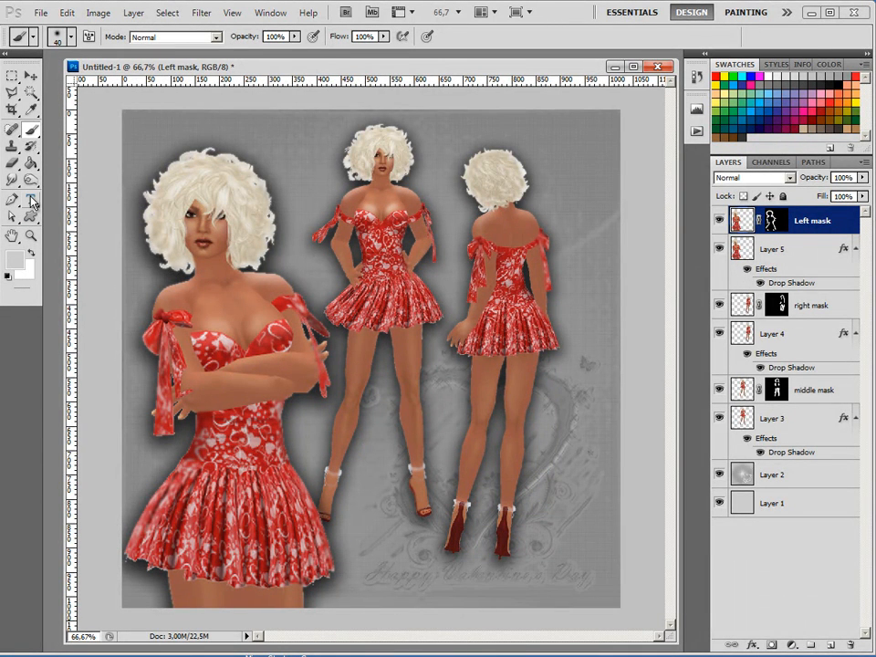
pyautogui.click(31, 201)
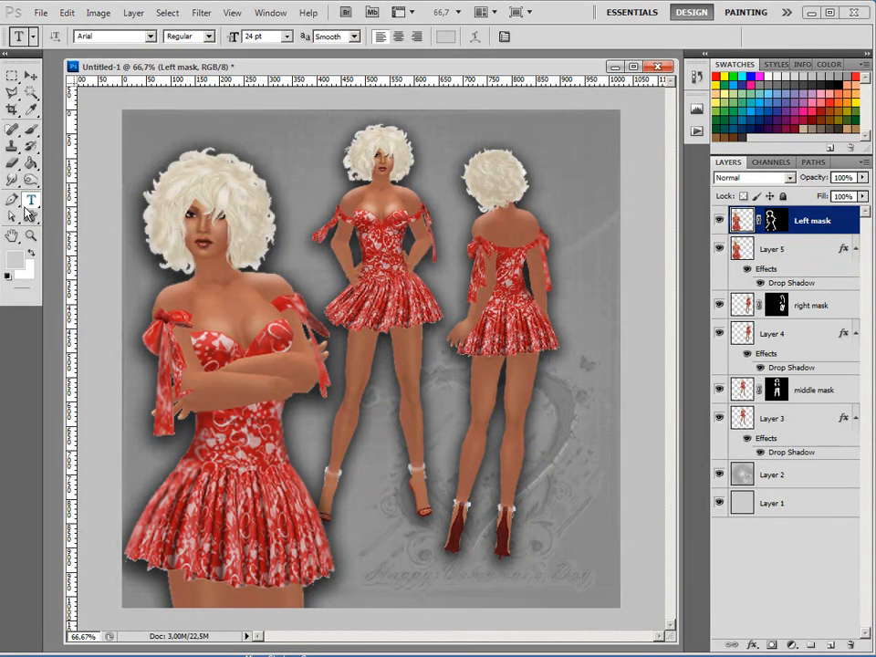
pyautogui.press('x')
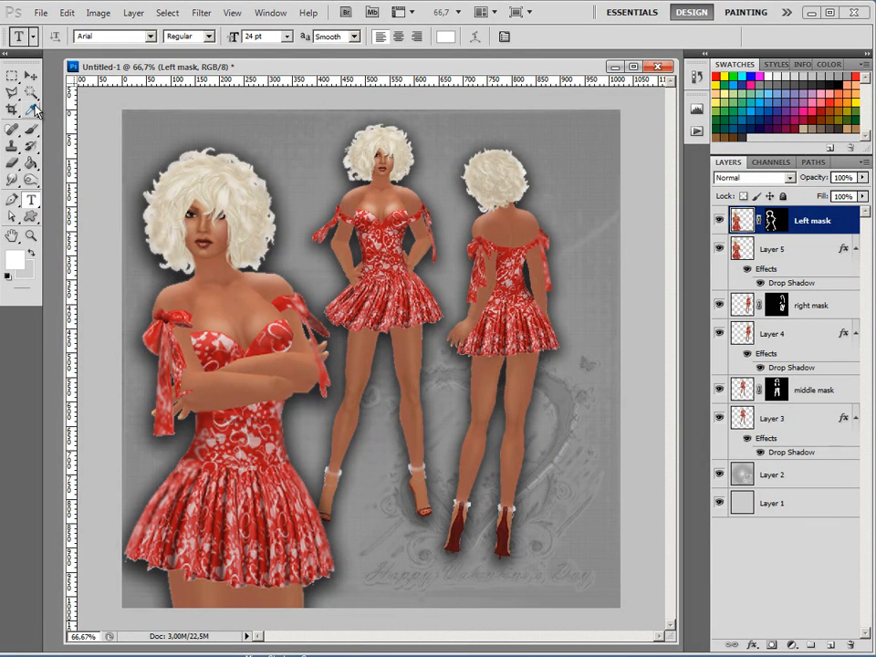
pyautogui.click(150, 35)
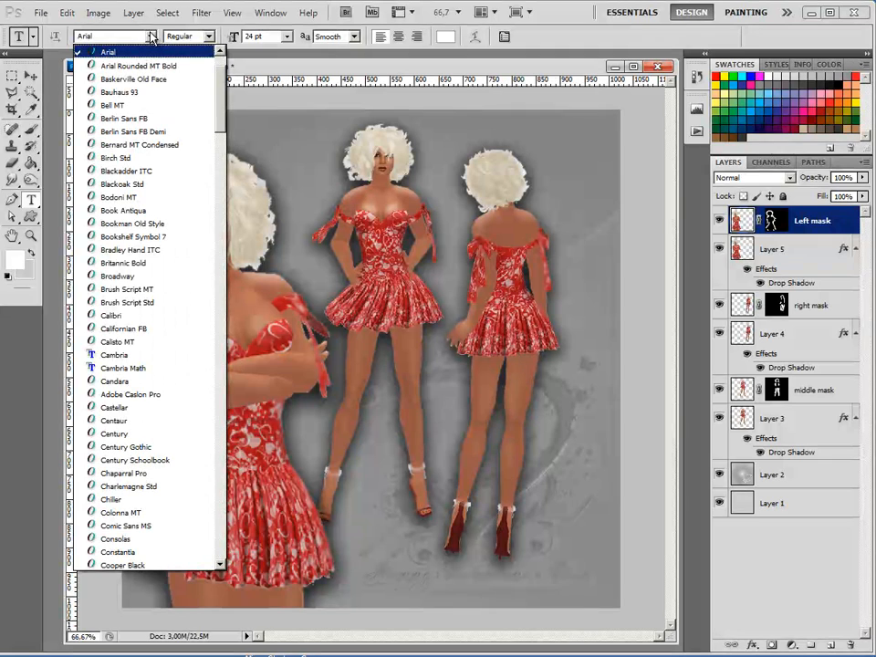
pyautogui.scroll(2, 219, 82)
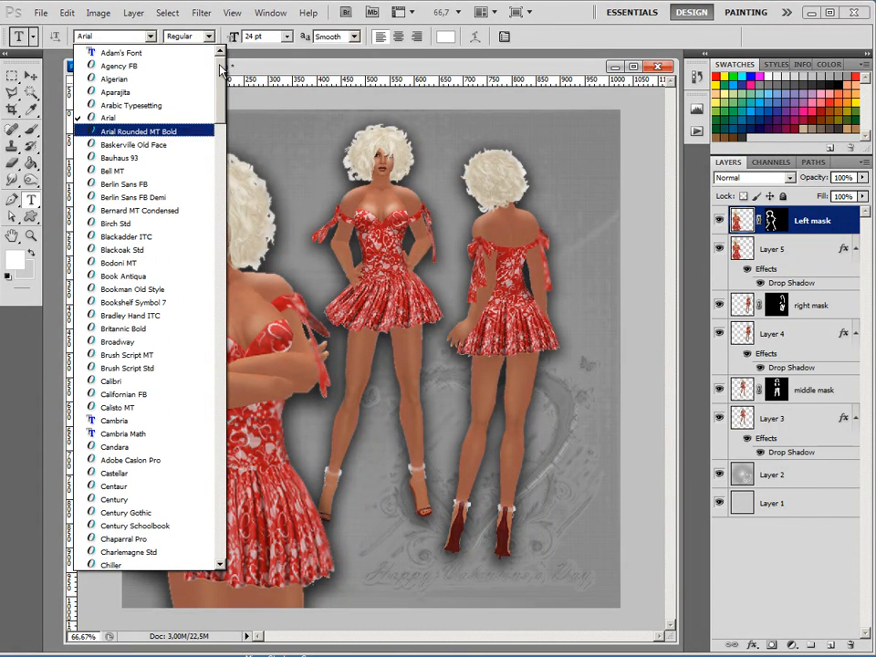
pyautogui.click(170, 66)
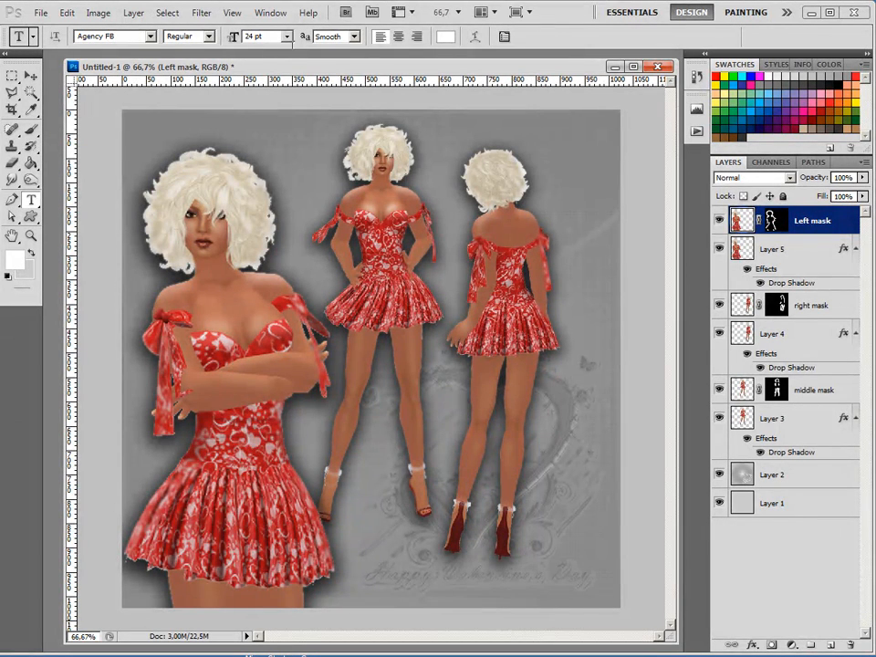
# - Add a text layer reading copy, mod and trans on three lines near the canvas's upper-right corner
pyautogui.click(565, 123)
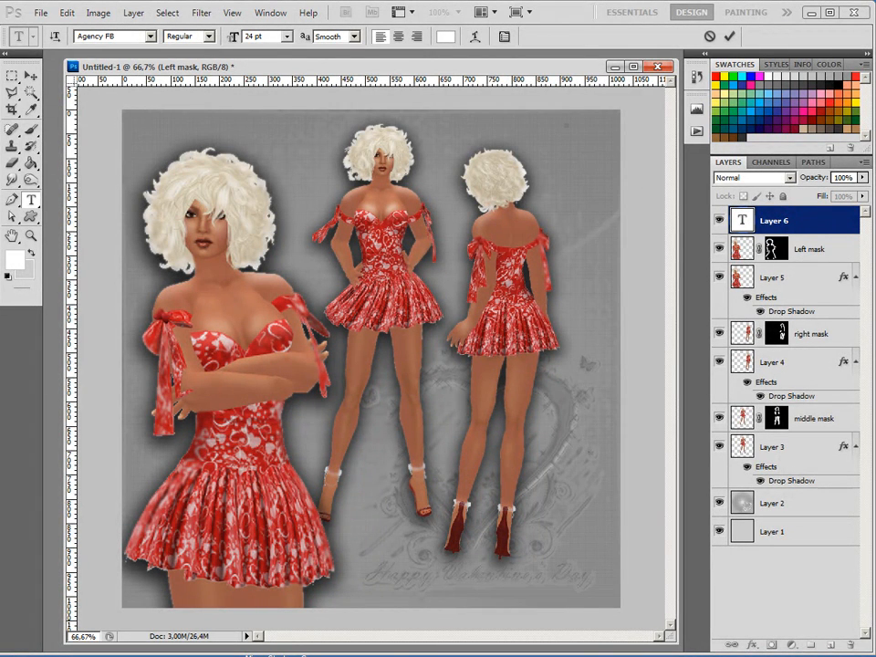
pyautogui.write('ooov ')
pyautogui.write('mod')
pyautogui.press('Return')
pyautogui.write('trans')
pyautogui.hotkey('ctrl', 'Return')
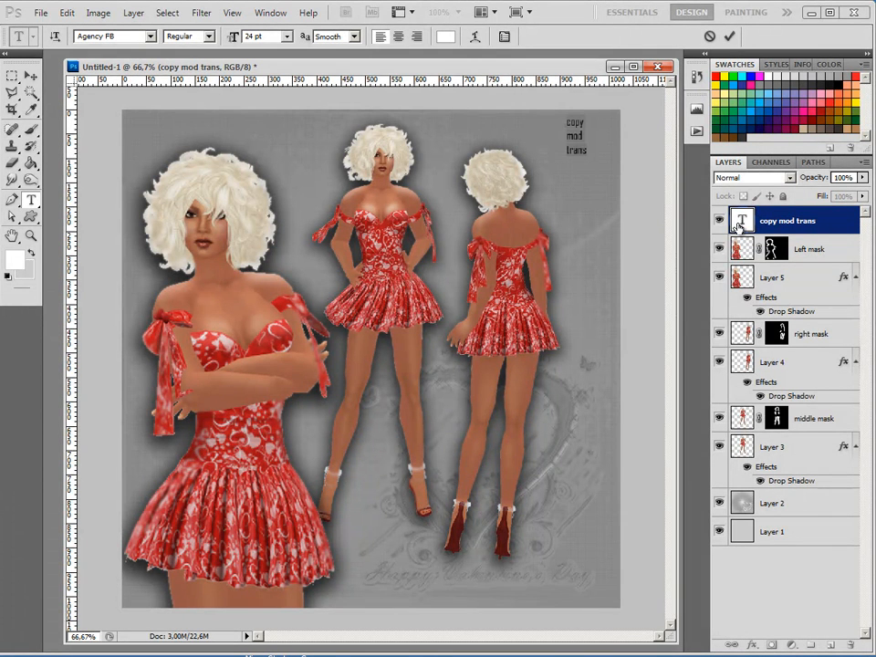
# - Set the copy mod trans text to 48 pt and move it fully inside the canvas's upper-right corner
pyautogui.click(286, 36)
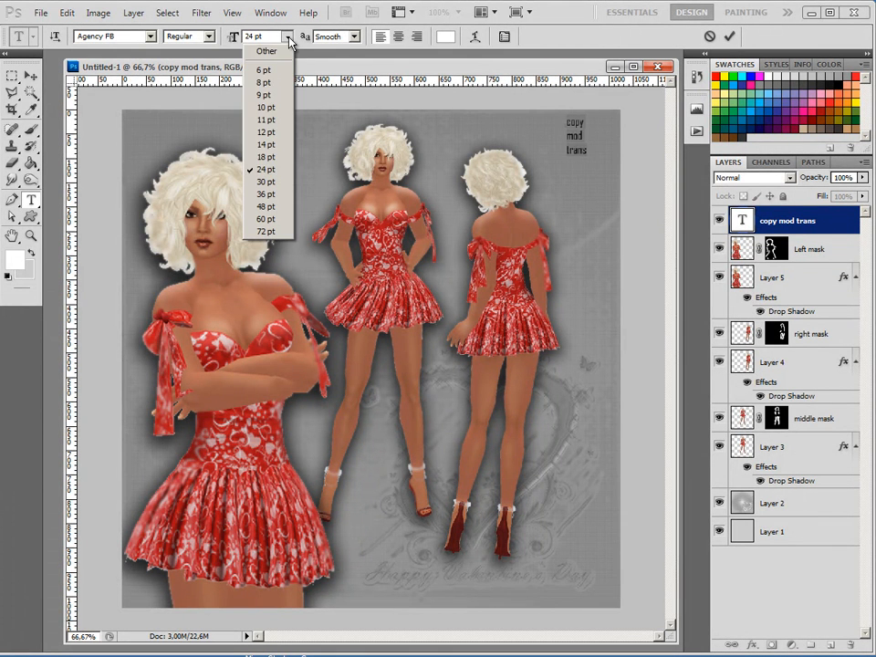
pyautogui.click(264, 231)
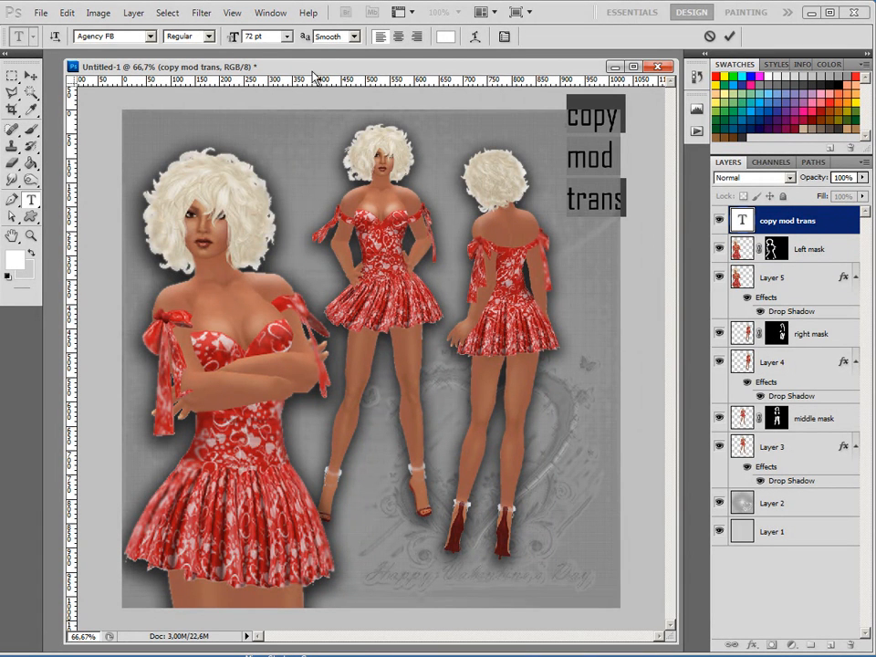
pyautogui.click(285, 36)
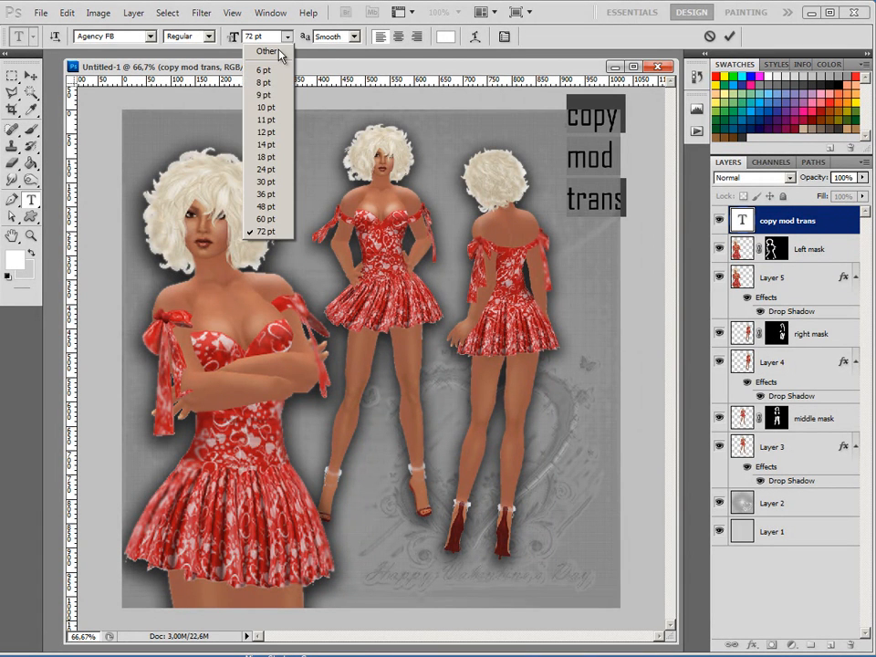
pyautogui.click(264, 218)
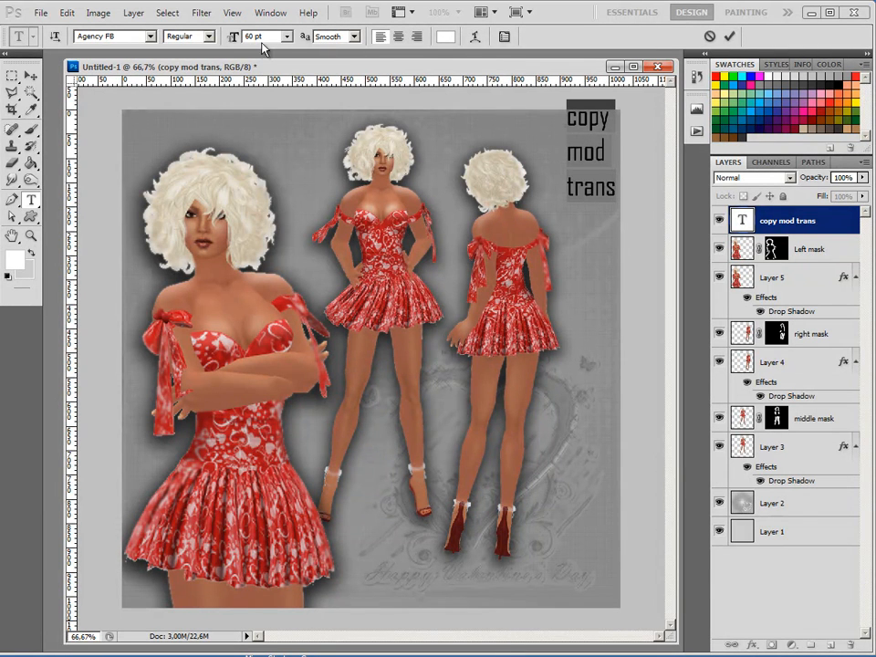
pyautogui.click(285, 37)
pyautogui.click(264, 206)
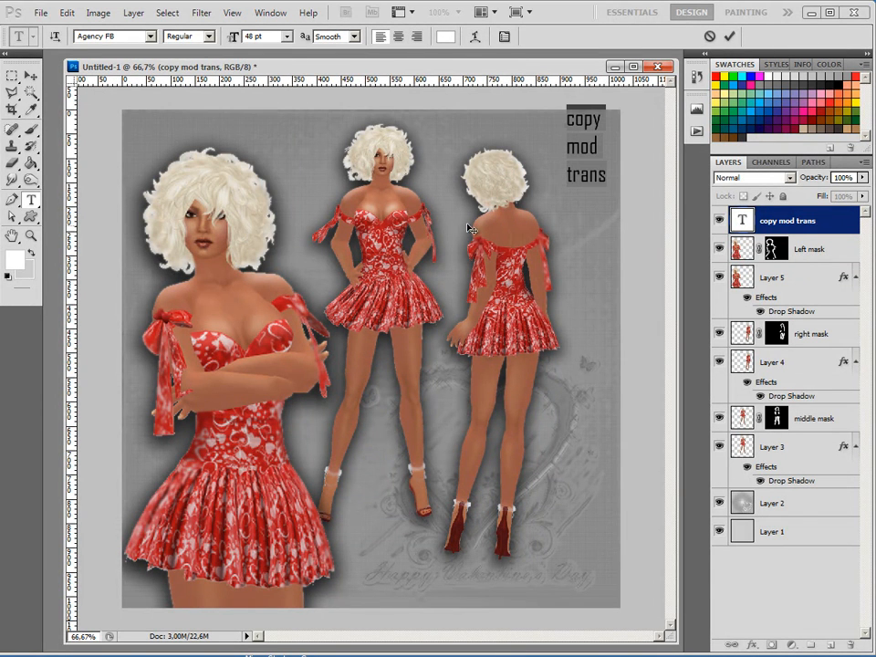
pyautogui.click(35, 73)
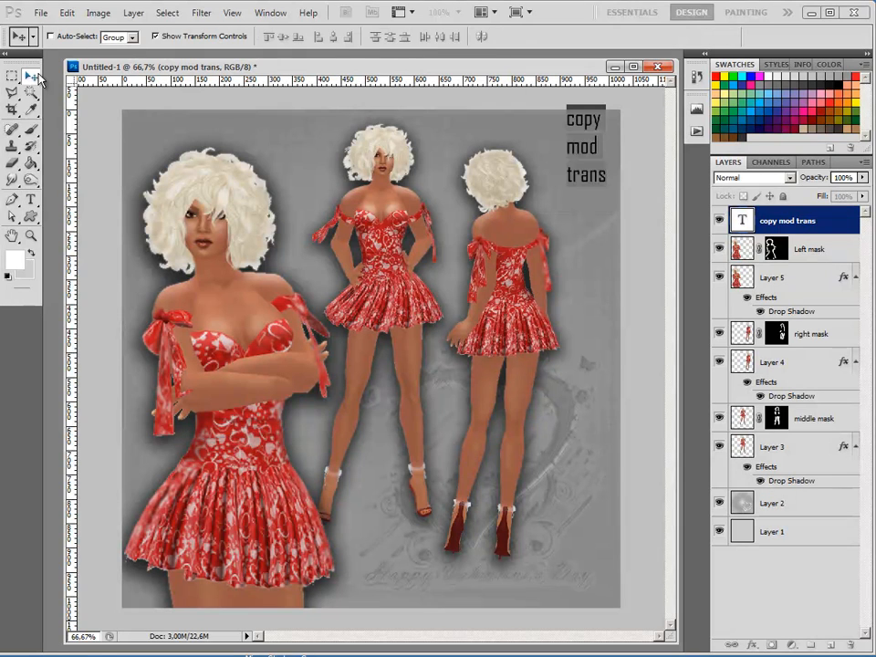
pyautogui.moveTo(595, 159); pyautogui.dragTo(603, 161)
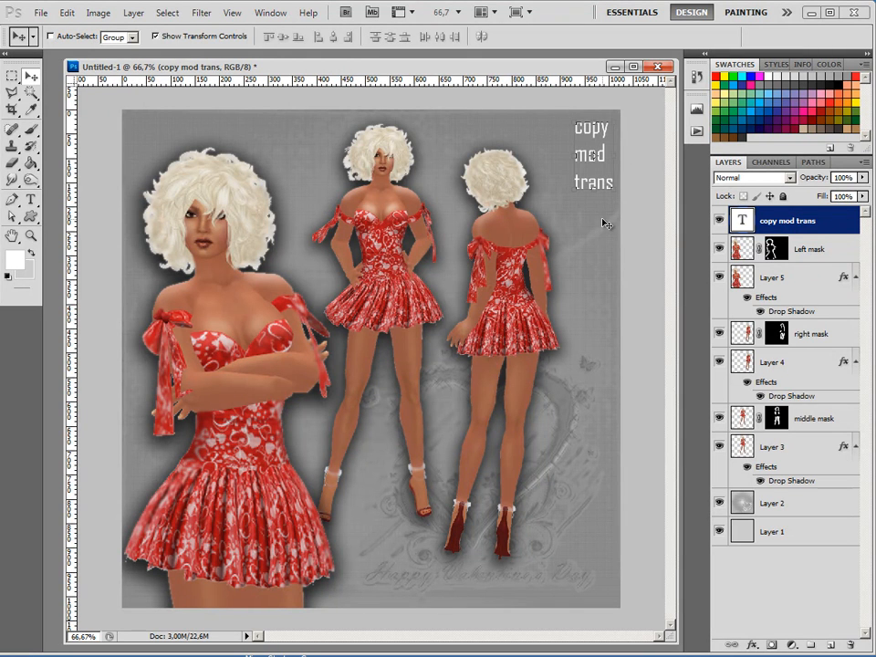
# - Load the TT Vendor Aids.abr brush set from the Misc folder into the brush presets
pyautogui.click(37, 133)
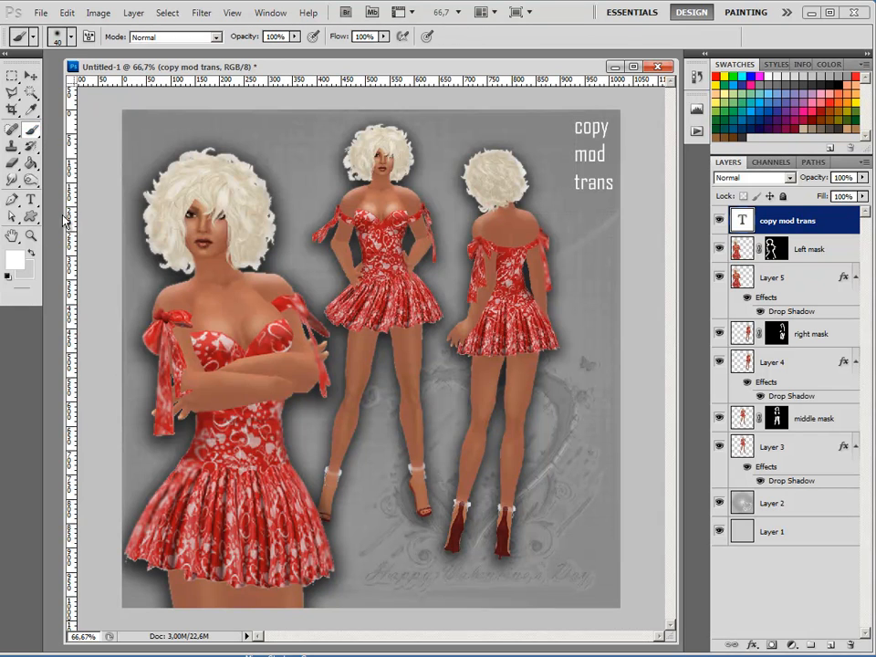
pyautogui.click(71, 39)
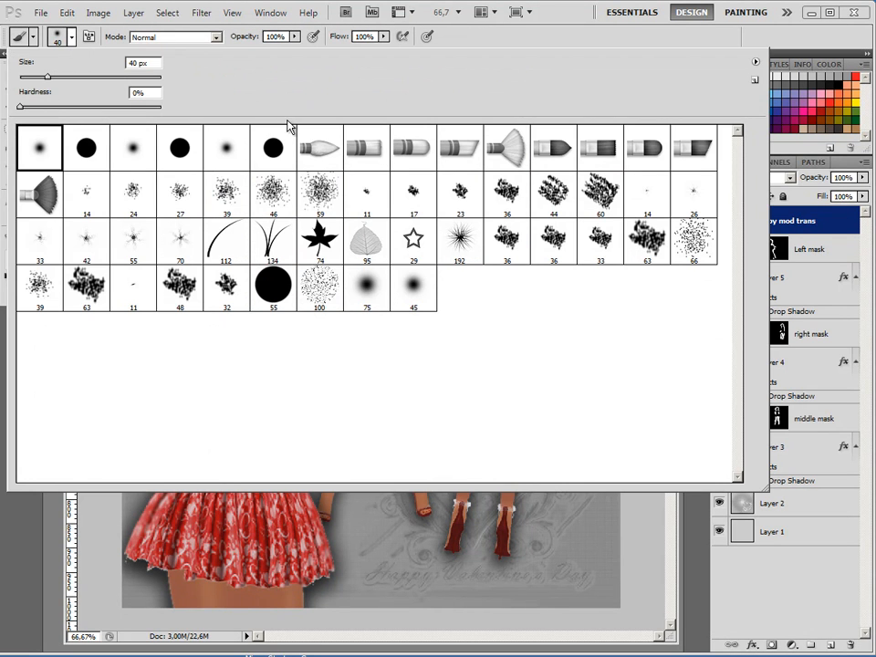
pyautogui.click(755, 62)
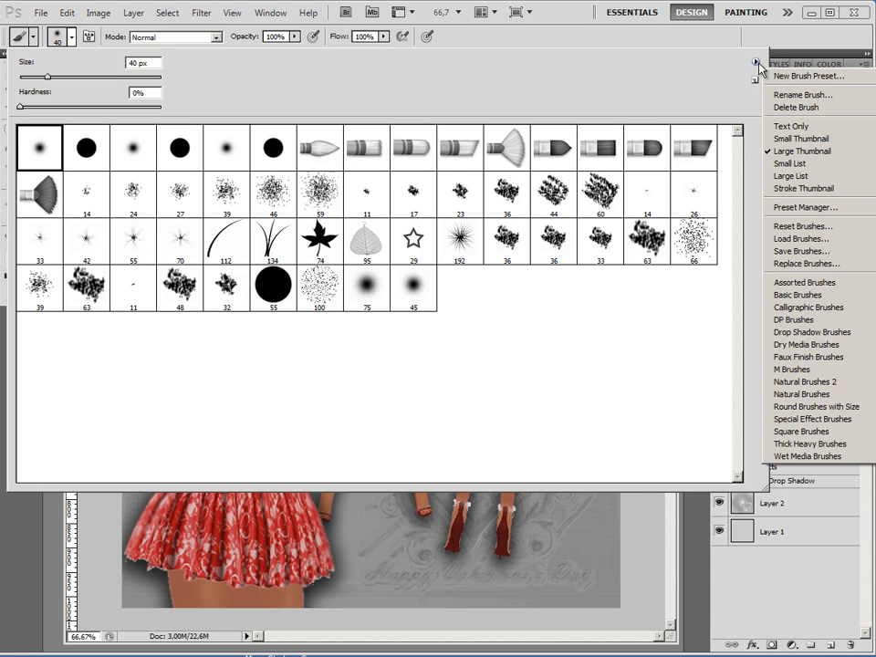
pyautogui.click(792, 239)
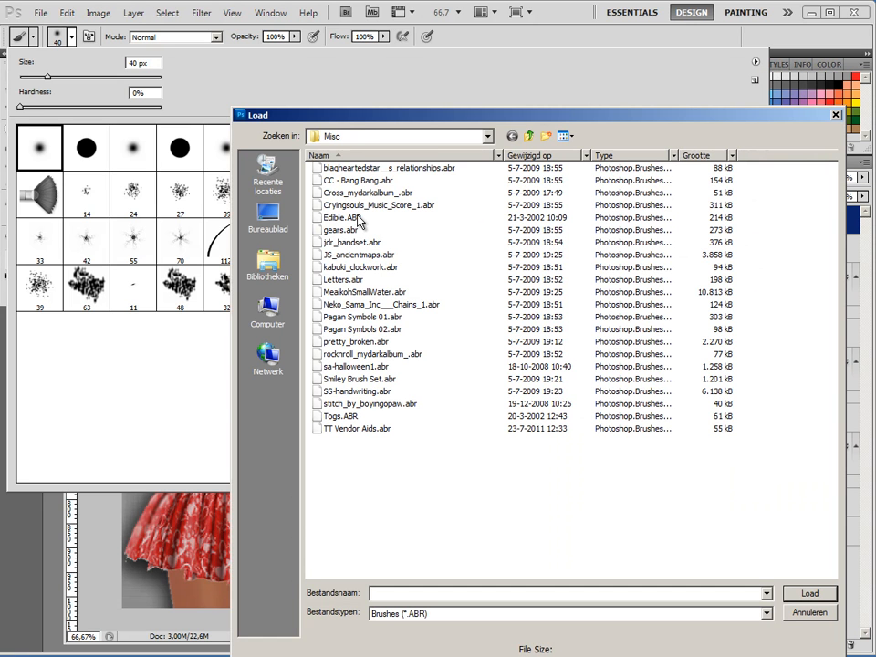
pyautogui.click(358, 429)
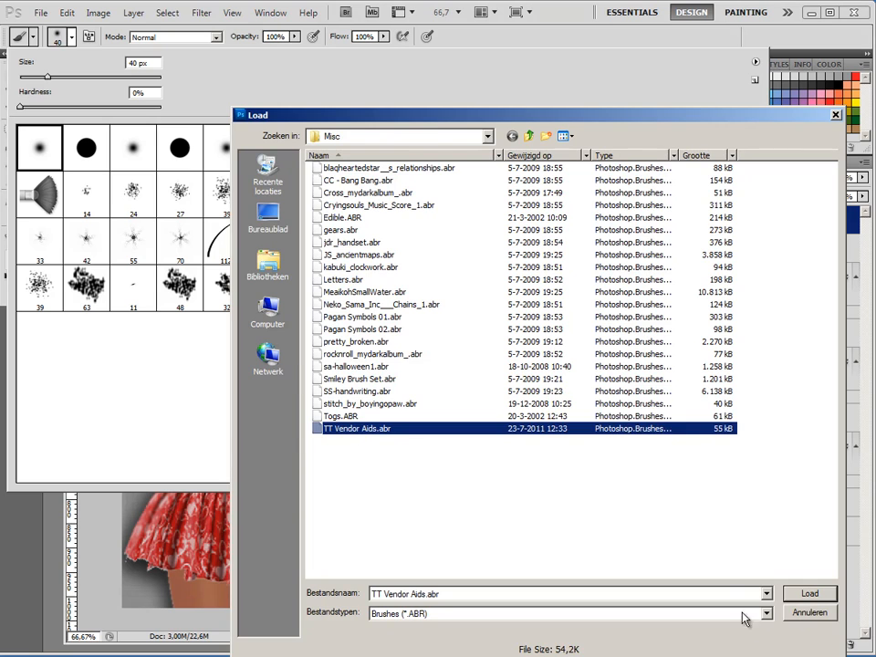
pyautogui.click(808, 594)
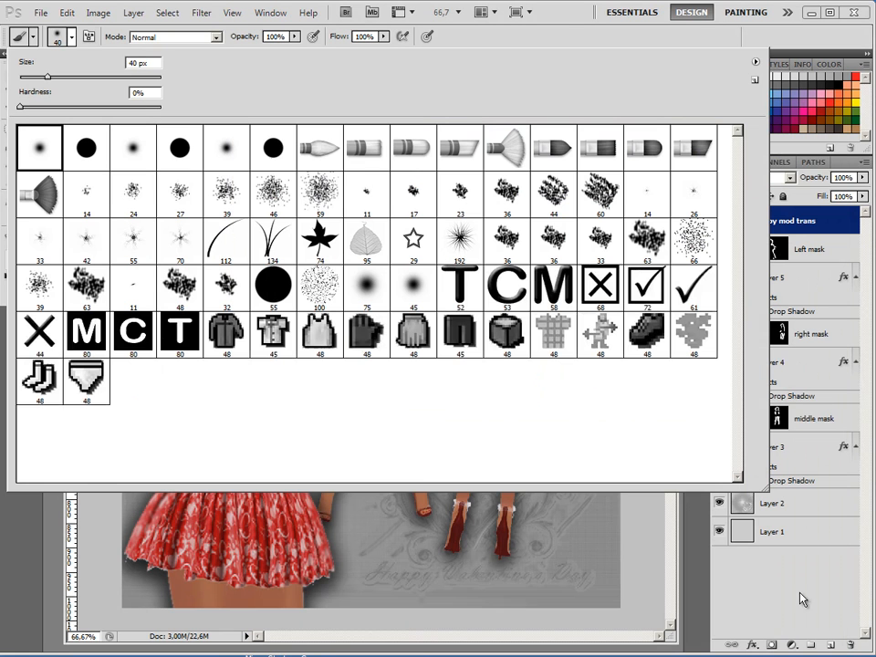
# - Stamp a white ticked box beside copy on a new layer, using the ticked-box brush reduced to 45 px
pyautogui.click(647, 288)
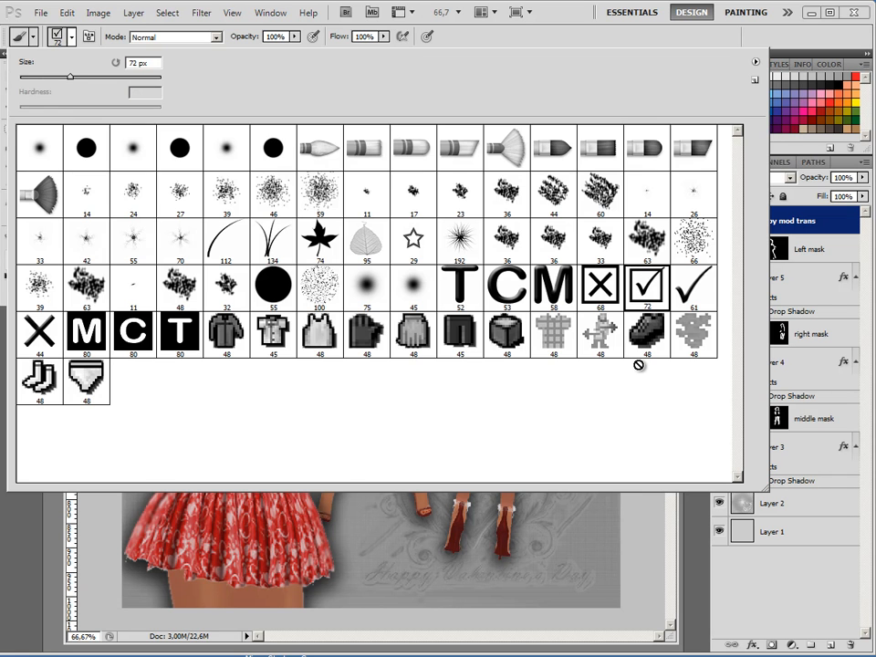
pyautogui.press('Return')
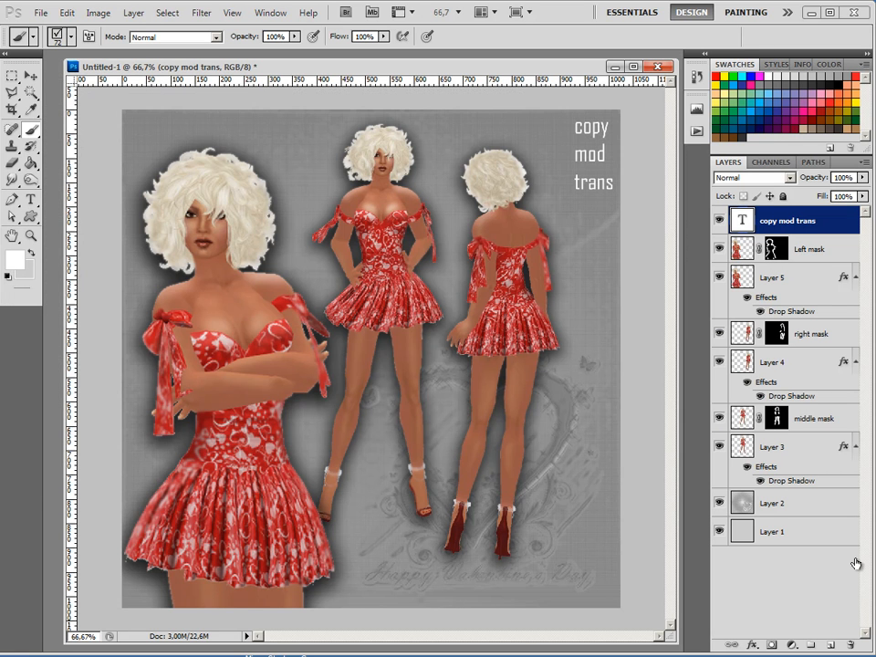
pyautogui.click(831, 644)
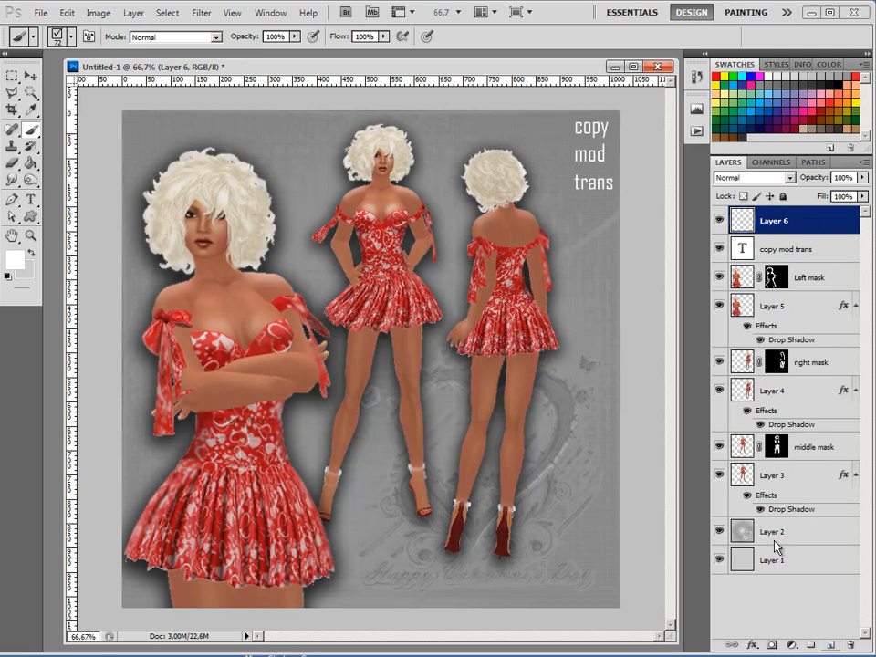
pyautogui.click(557, 130)
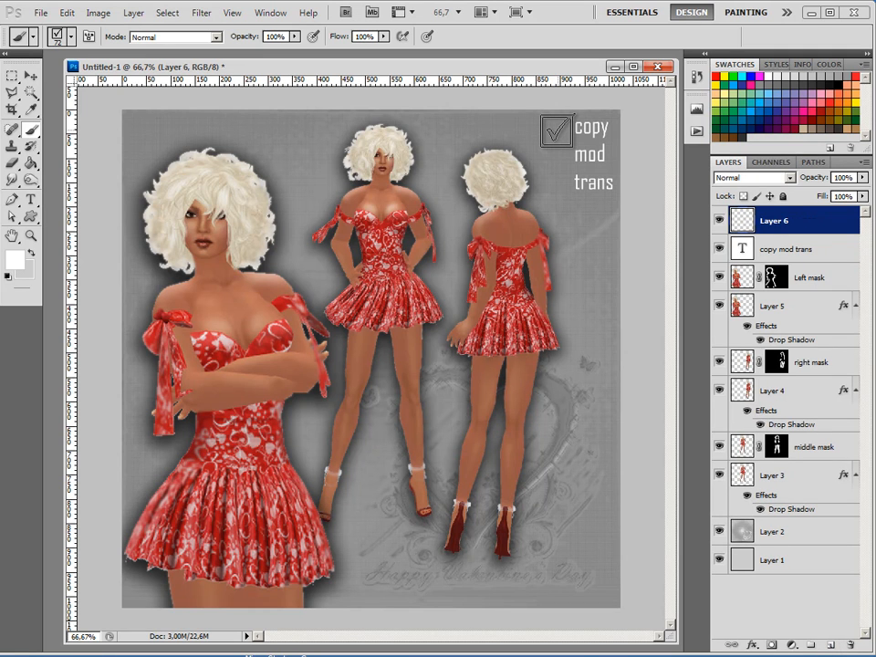
pyautogui.press('[')
pyautogui.press('[')
pyautogui.press('[')
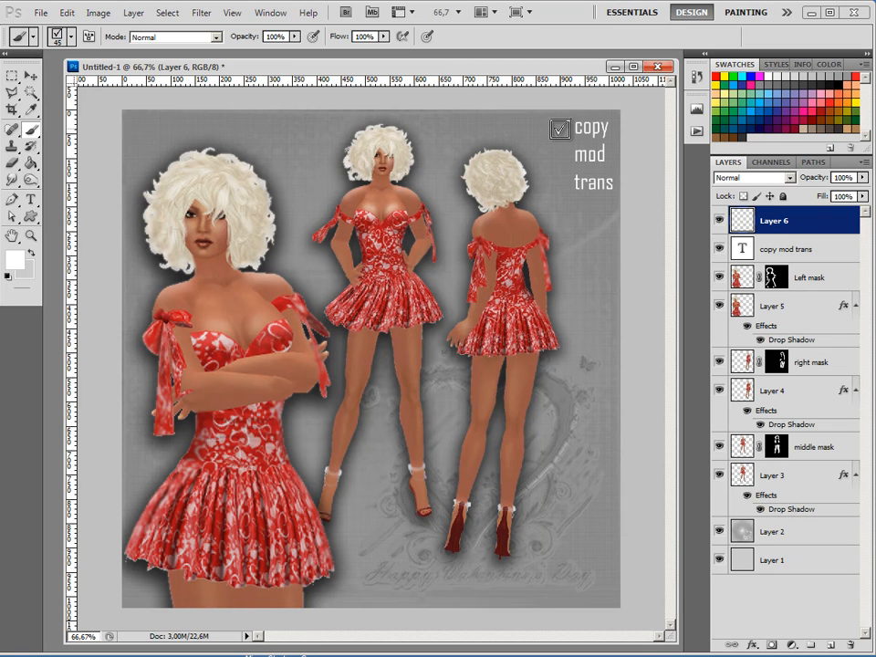
# - Stamp white crossed boxes beside mod and trans with the crossed-box brush reduced to 45 px
pyautogui.click(75, 38)
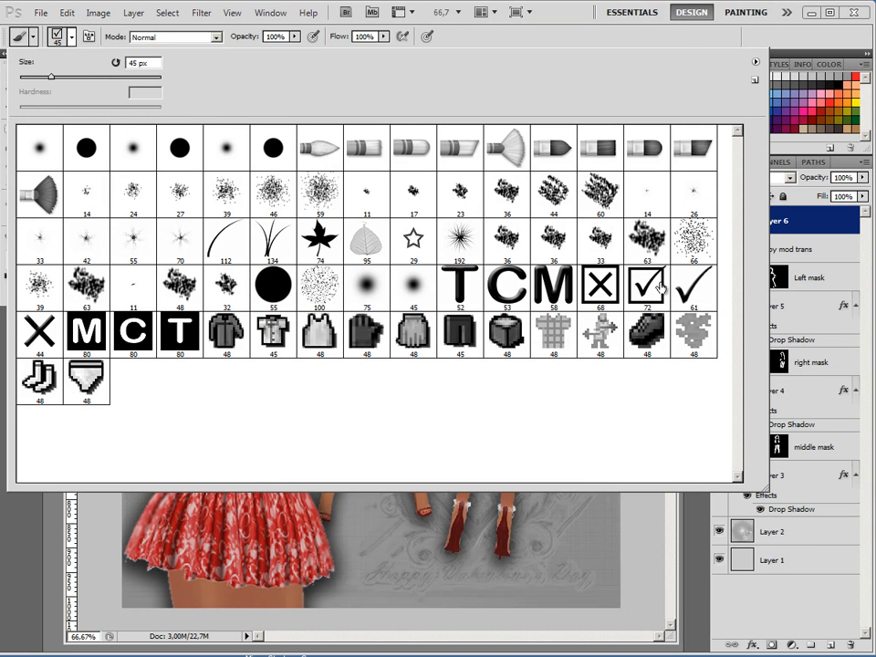
pyautogui.click(599, 285)
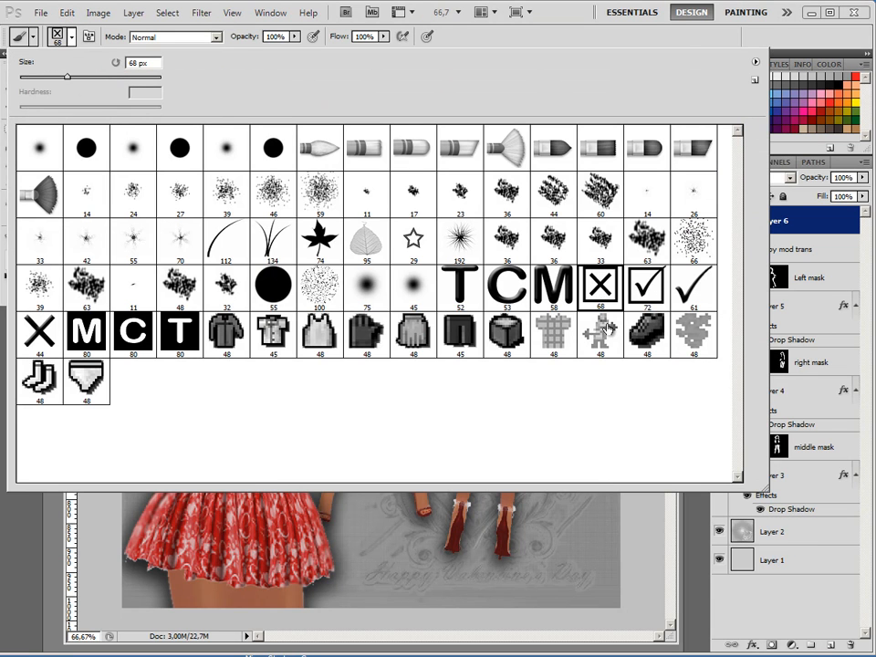
pyautogui.press('Return')
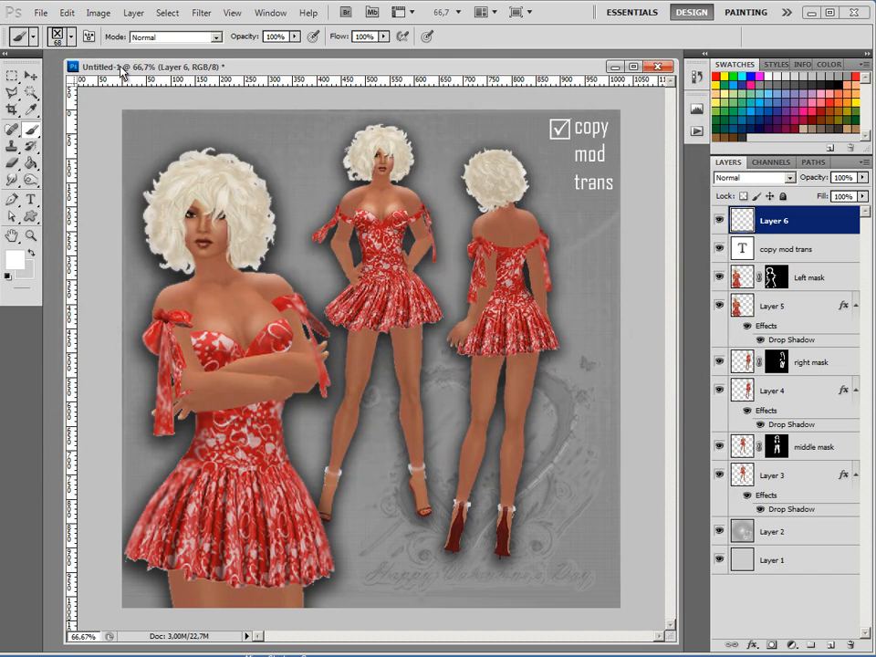
pyautogui.press('[')
pyautogui.press('[')
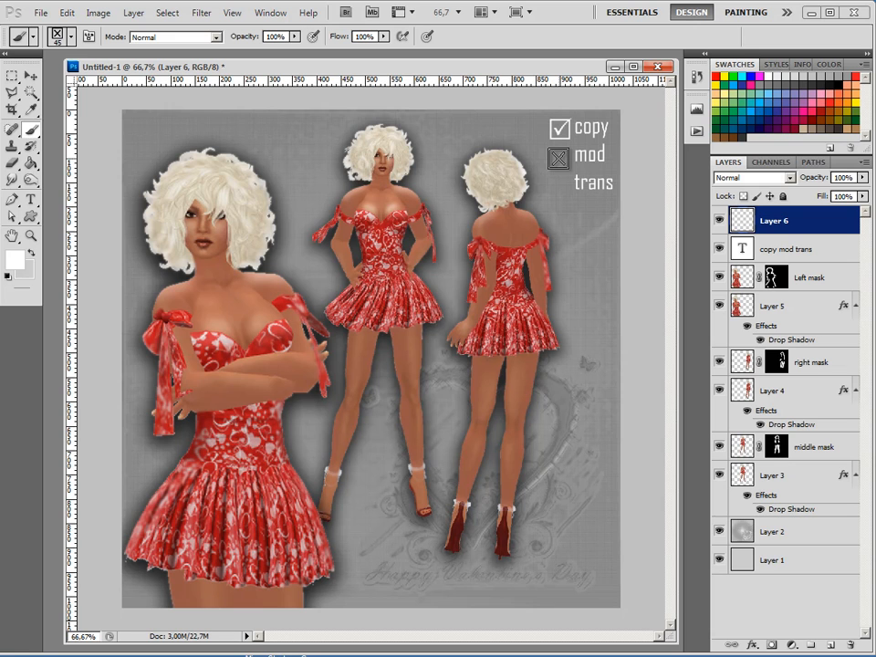
pyautogui.click(560, 157)
pyautogui.click(560, 157)
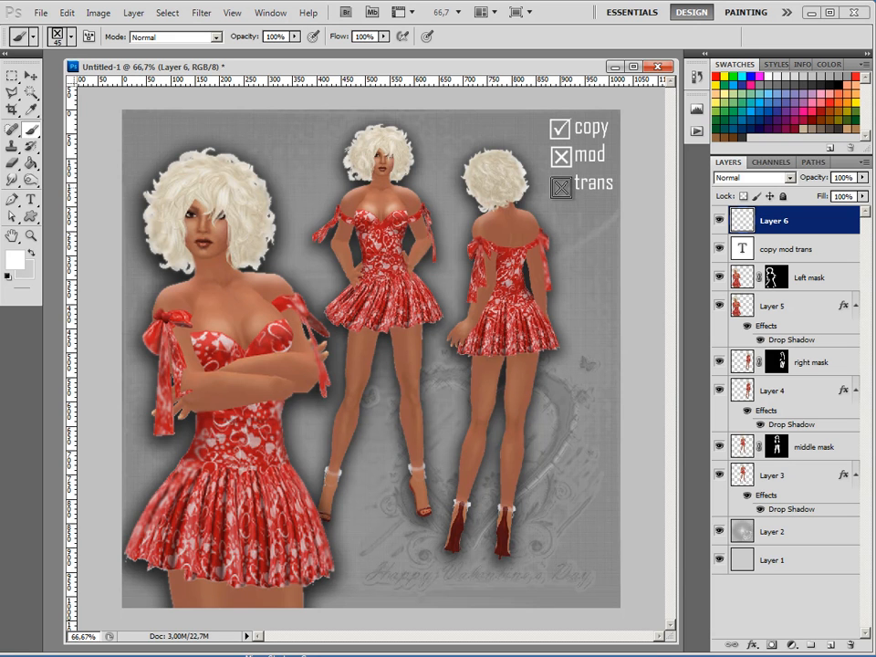
pyautogui.click(560, 183)
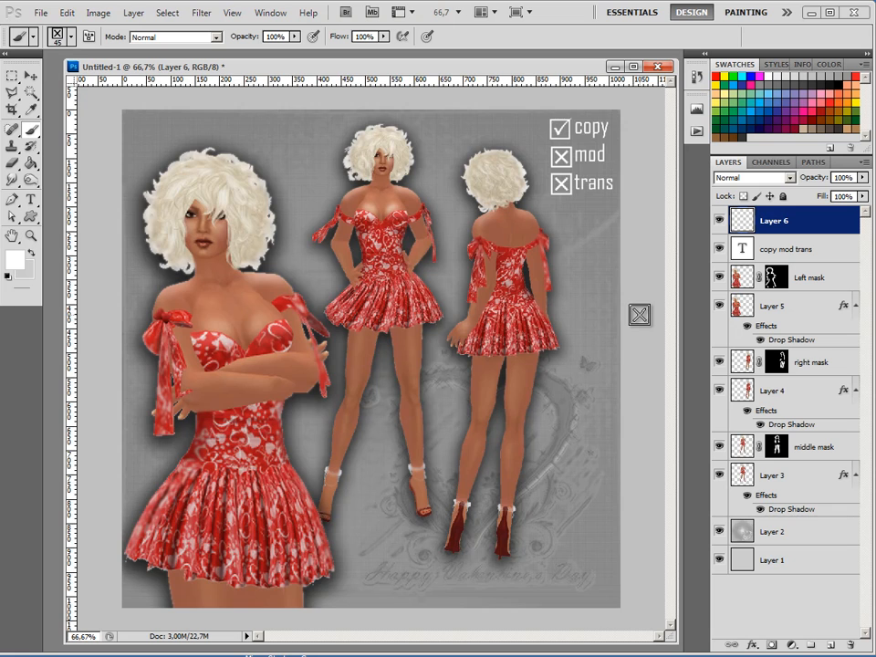
# - Add the white 48 pt Agency FB text "No shoes - resize scripted" near the canvas's bottom edge, beneath the two smaller models
pyautogui.hotkey('ctrl', '-')
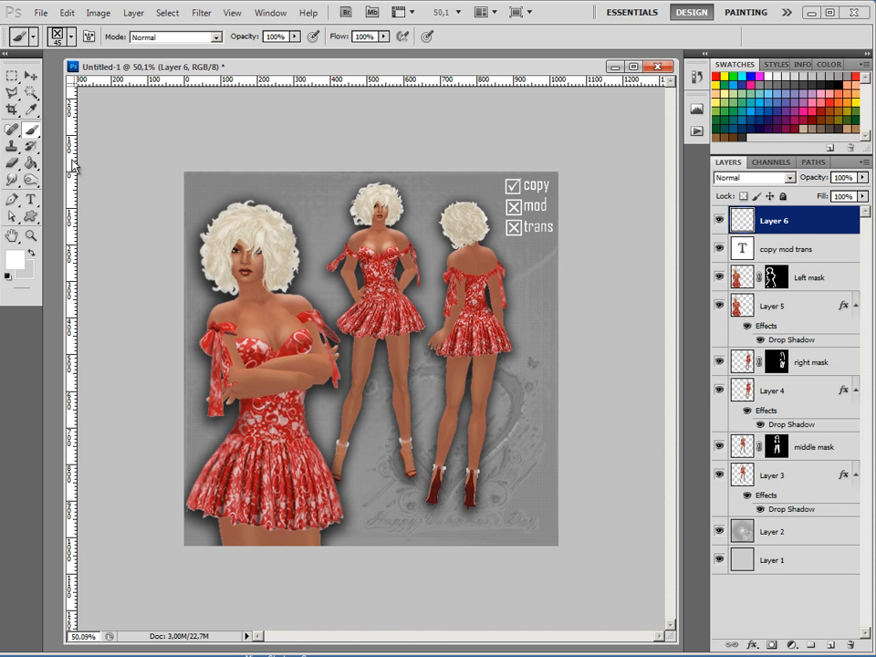
pyautogui.click(30, 199)
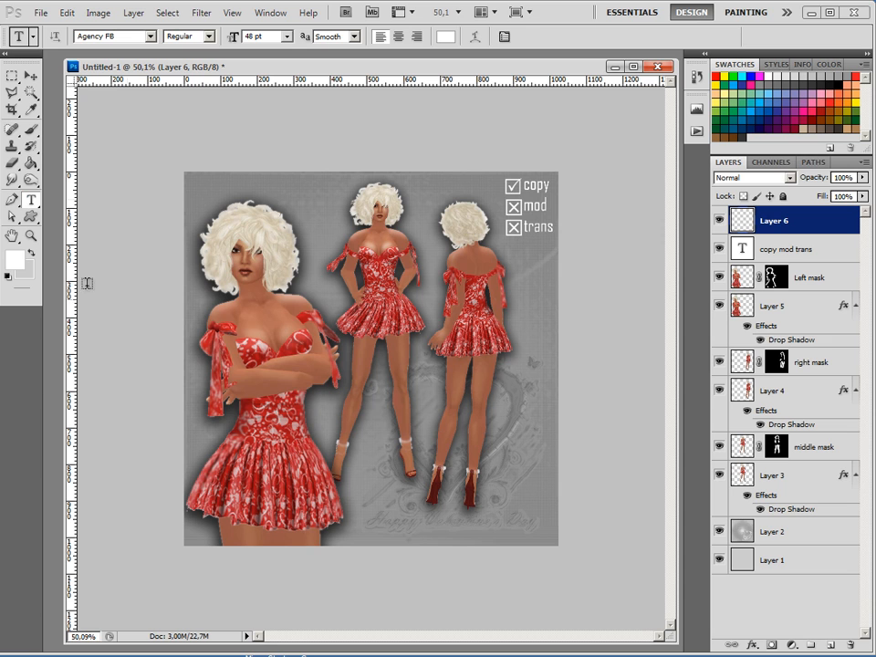
pyautogui.click(375, 533)
pyautogui.write('O')
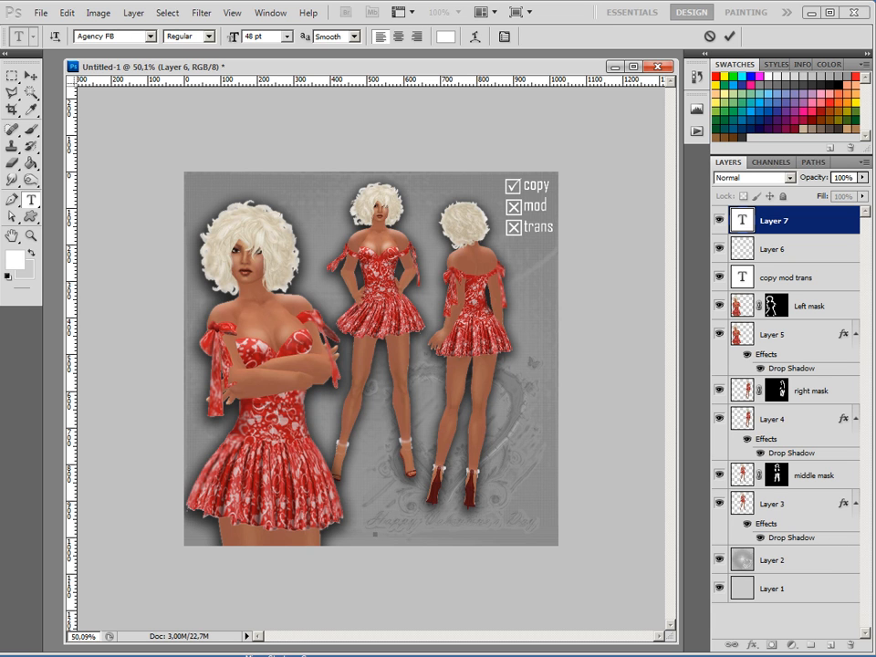
pyautogui.write('o shoes - resize se')
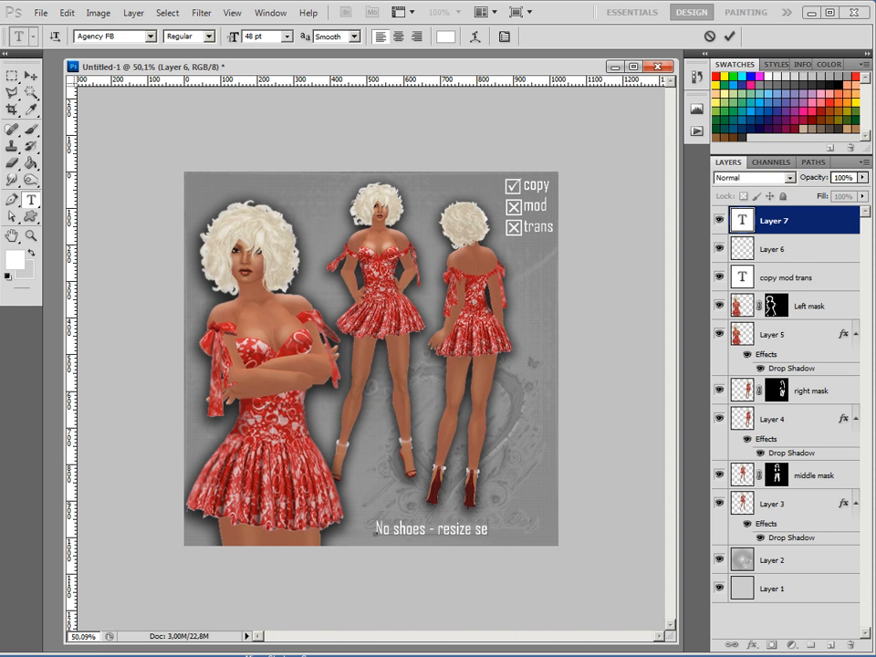
pyautogui.press('BackSpace')
pyautogui.press('BackSpace')
pyautogui.write('cripted')
# - Move the "No shoes - resize scripted" text into the canvas's lower-right corner
pyautogui.click(31, 76)
pyautogui.hotkey('ctrl', '+')
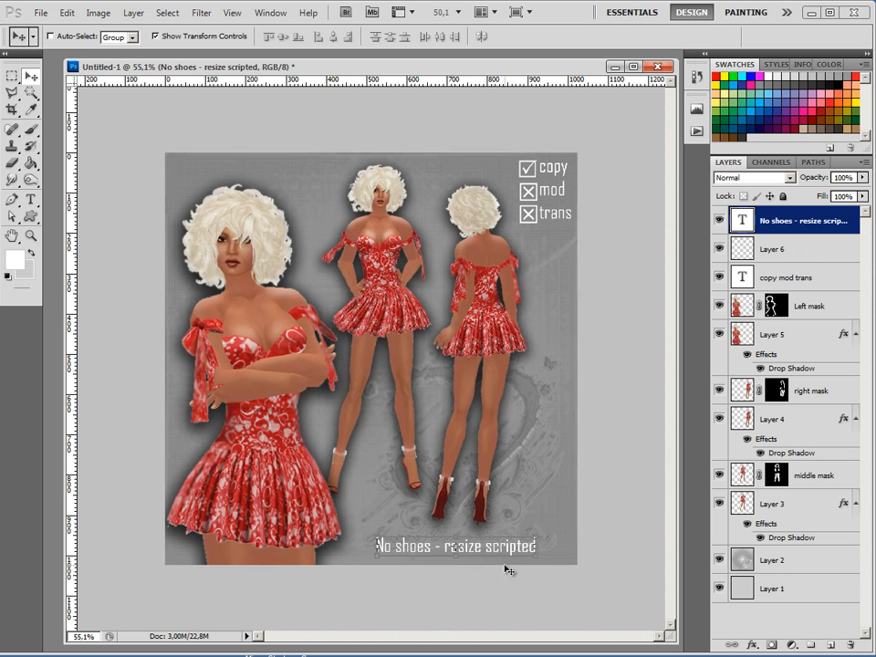
pyautogui.moveTo(532, 595); pyautogui.dragTo(577, 602)
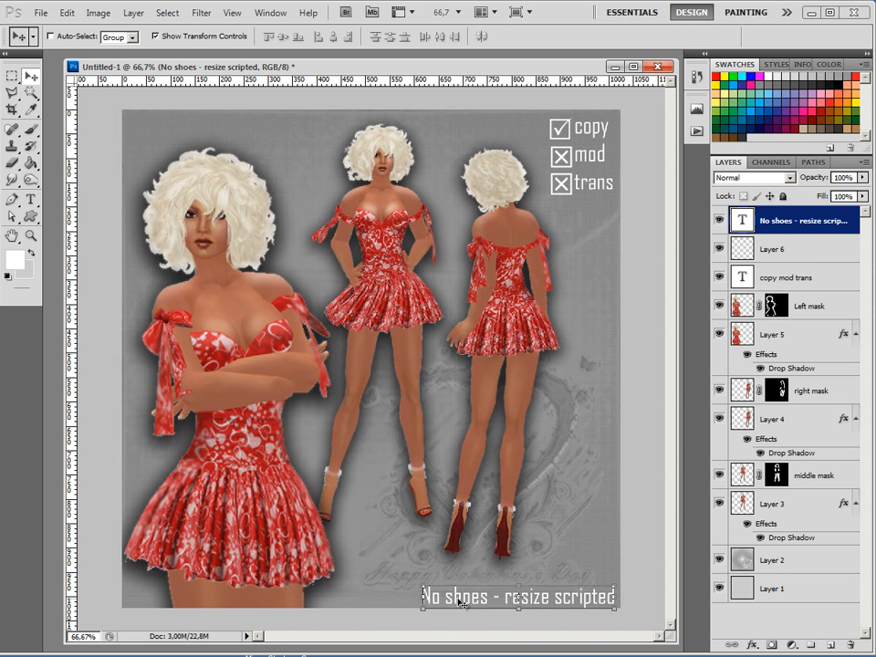
# - Stretch the "No shoes - resize scripted" text to about 111% width and flatten it to about 74% height, then apply the transform
pyautogui.moveTo(422, 595); pyautogui.dragTo(401, 595)
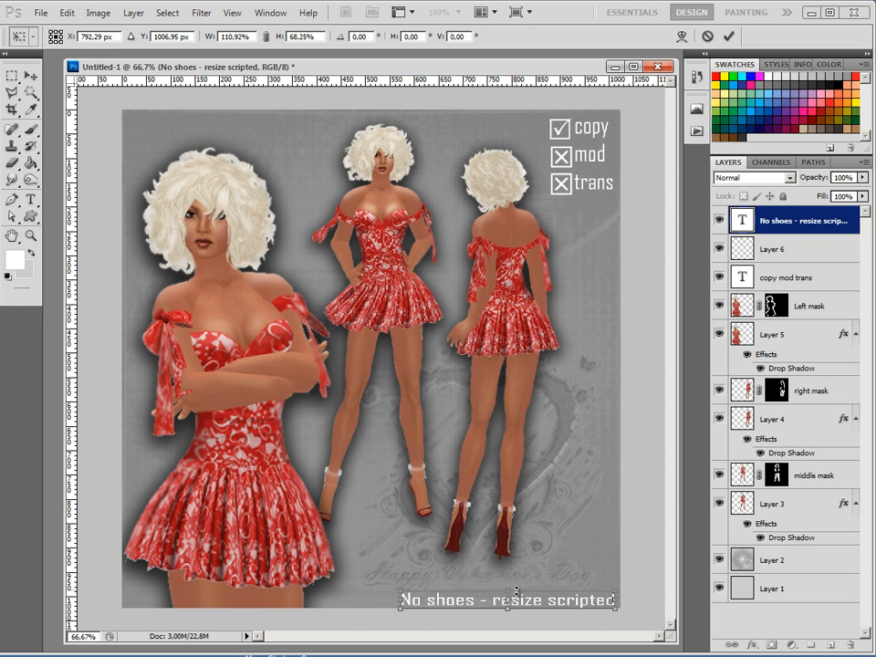
pyautogui.moveTo(516, 587); pyautogui.dragTo(518, 590)
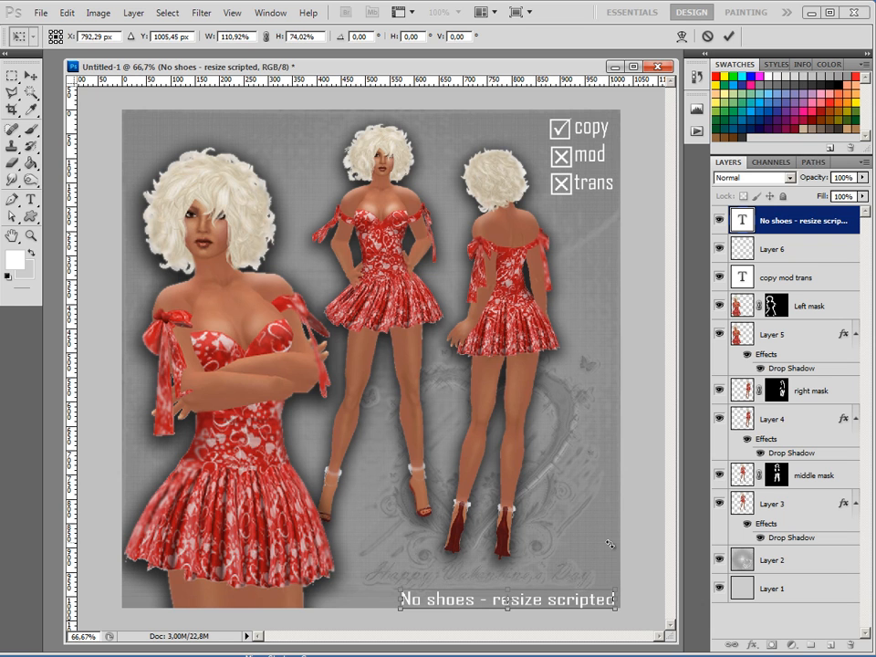
pyautogui.click(728, 37)
pyautogui.scroll(-3, 558, 312)
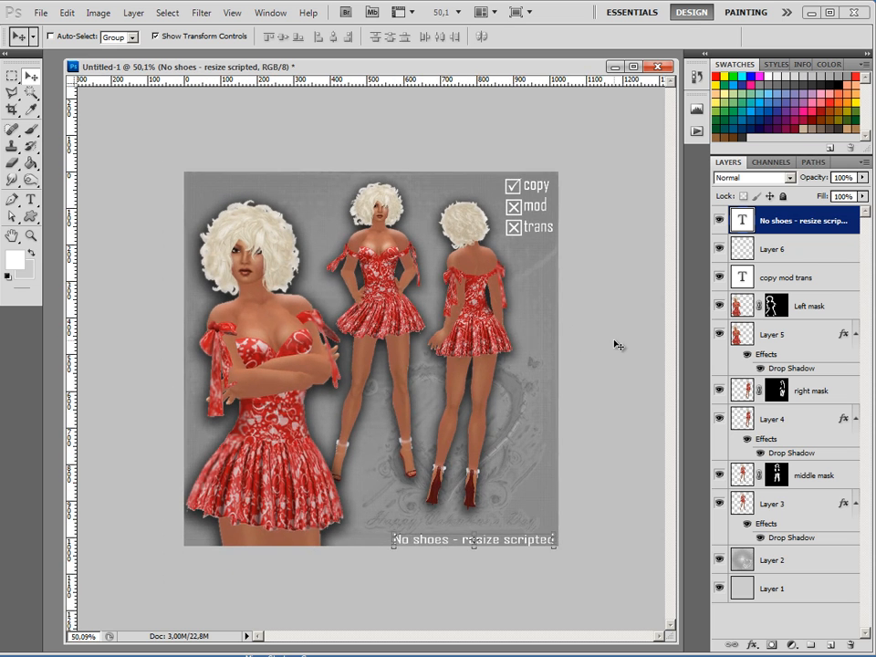
pyautogui.scroll(-1, 616, 342)
pyautogui.scroll(-1, 619, 344)
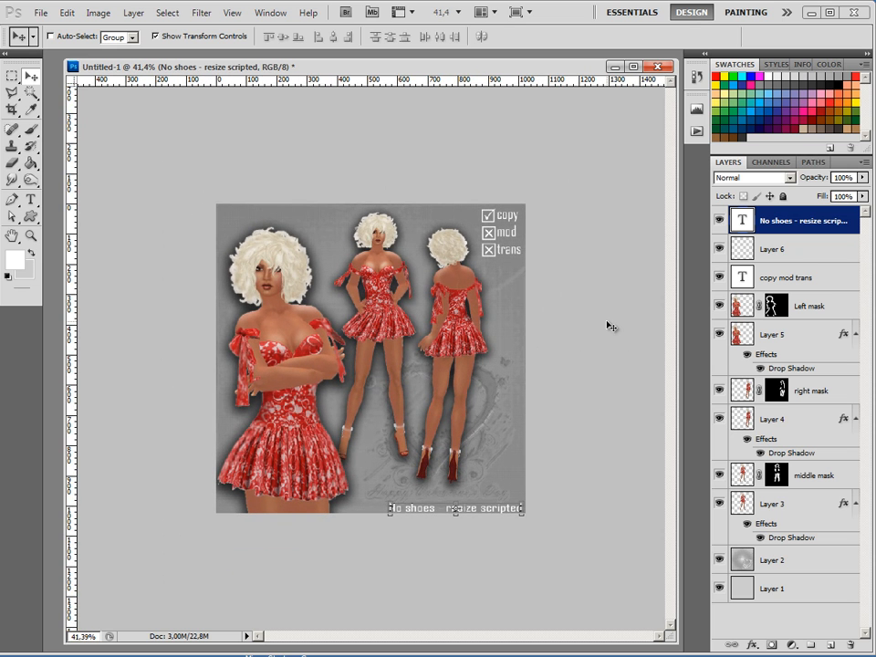